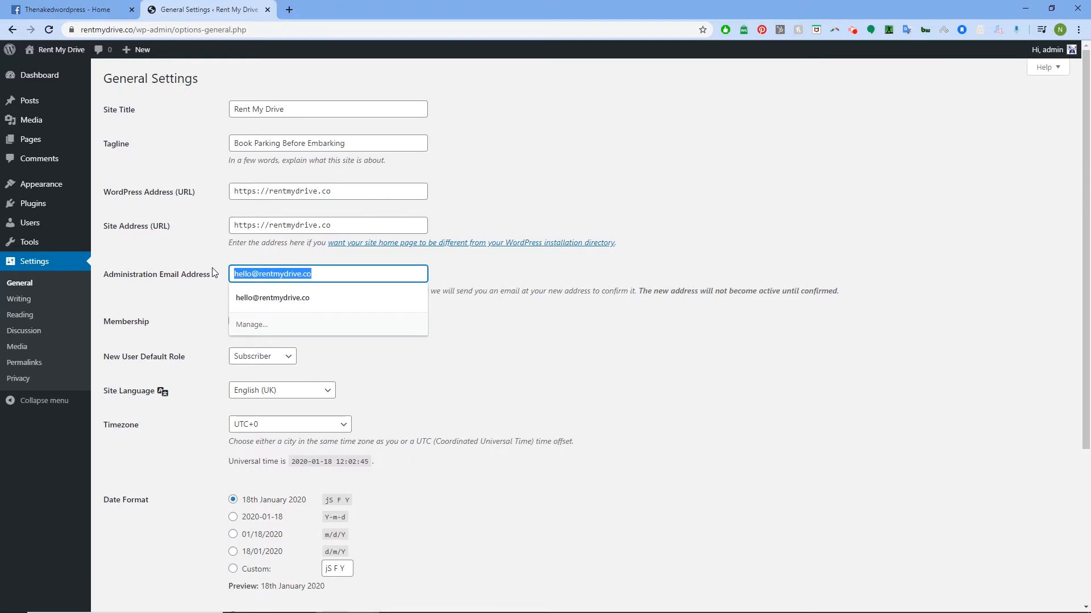
- Change the Administration Email to the site's Gmail address, save the settings, and open a blank tab
{"action": "type", "text": "re"}
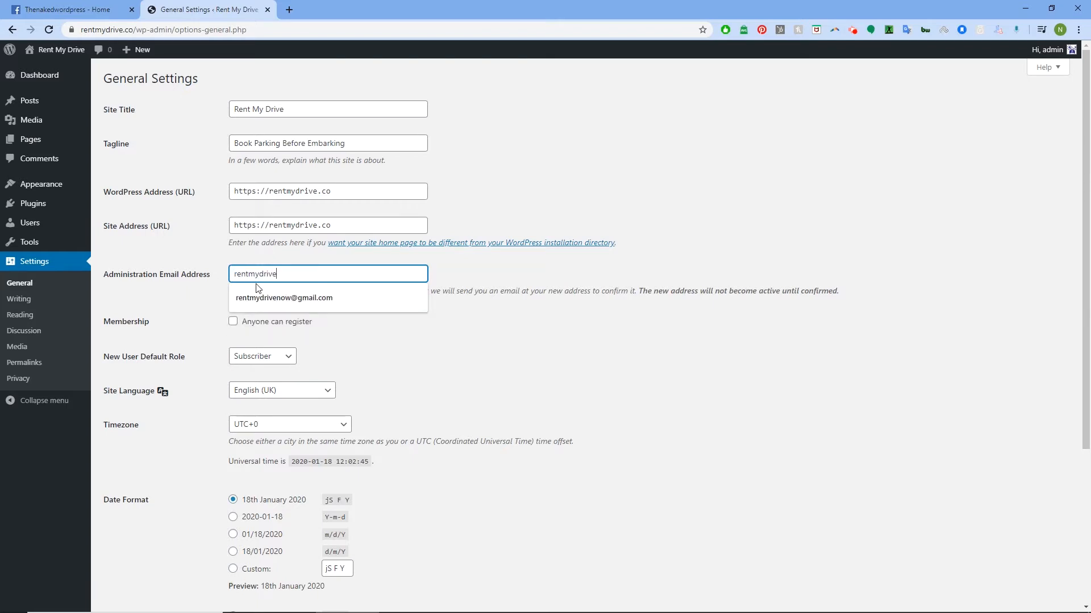
{"action": "left_click", "coordinate": [274, 296]}
{"action": "scroll", "coordinate": [193, 388], "scroll_direction": "down", "scroll_amount": 4}
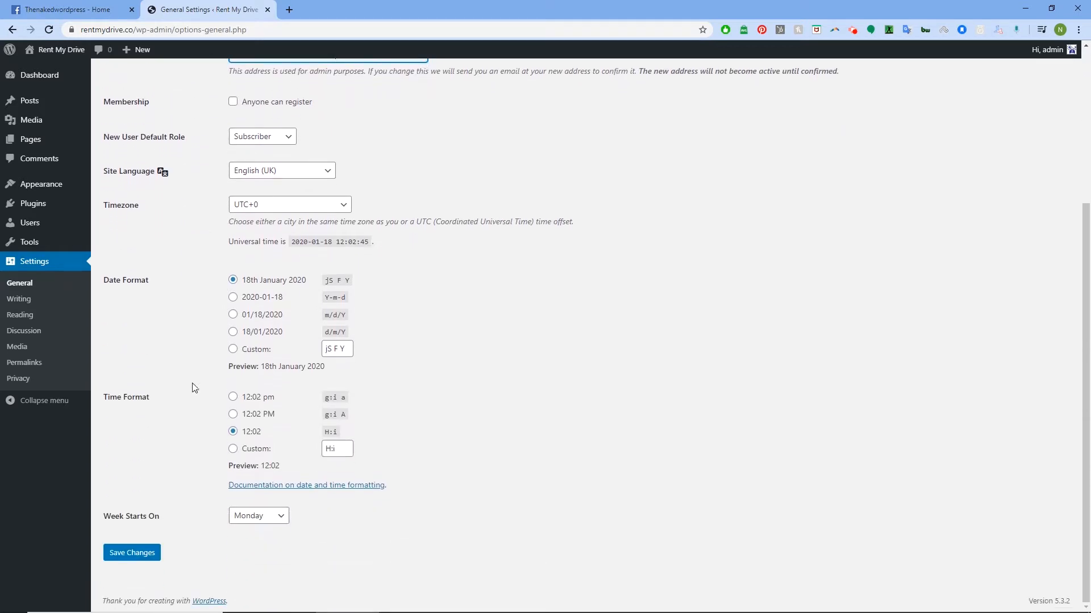
{"action": "left_click", "coordinate": [131, 559]}
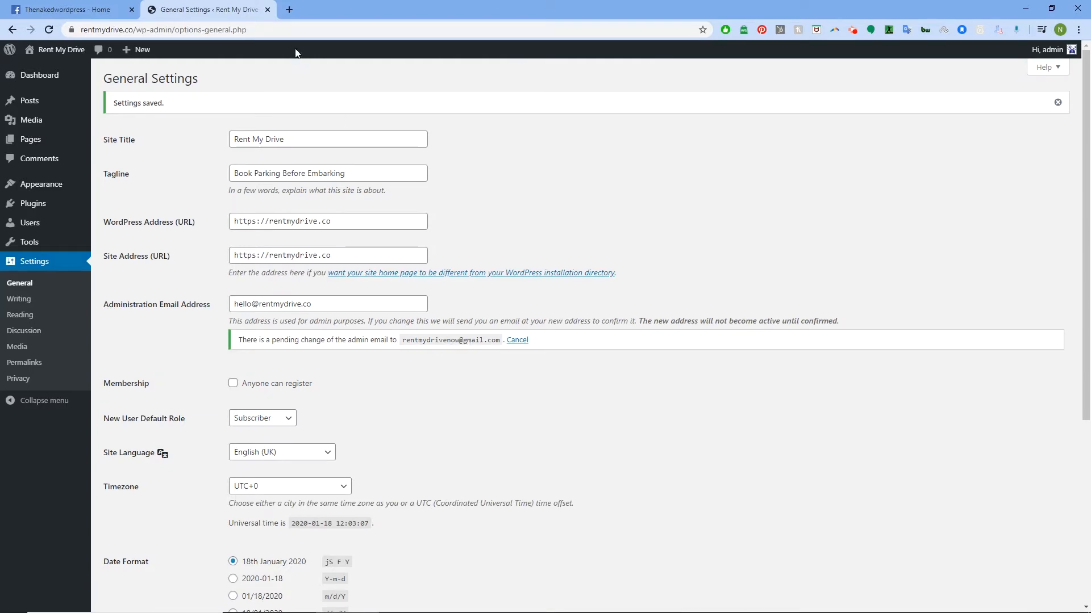
{"action": "left_click", "coordinate": [289, 10]}
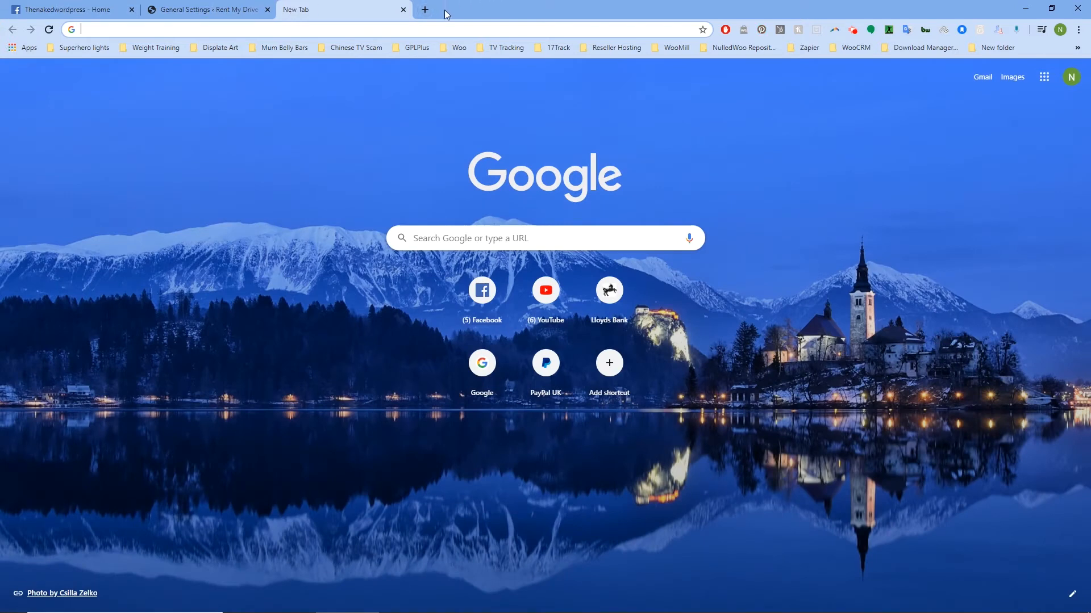
- Switch to the site's Gmail account, view its inbox, then close the Gmail tab
{"action": "left_click", "coordinate": [1070, 78]}
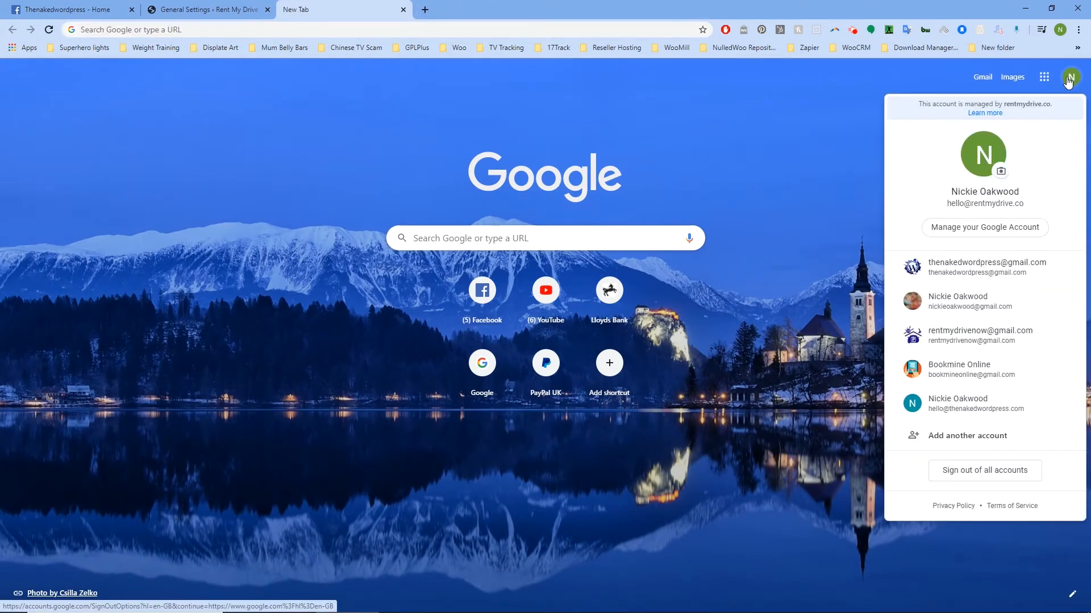
{"action": "left_click", "coordinate": [986, 330]}
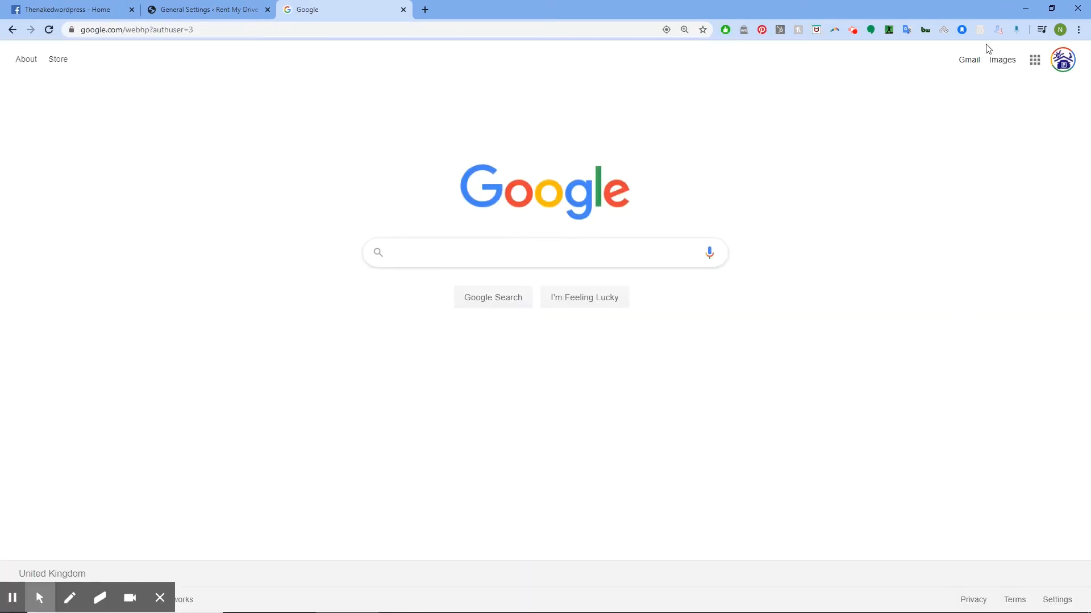
{"action": "left_click", "coordinate": [974, 65]}
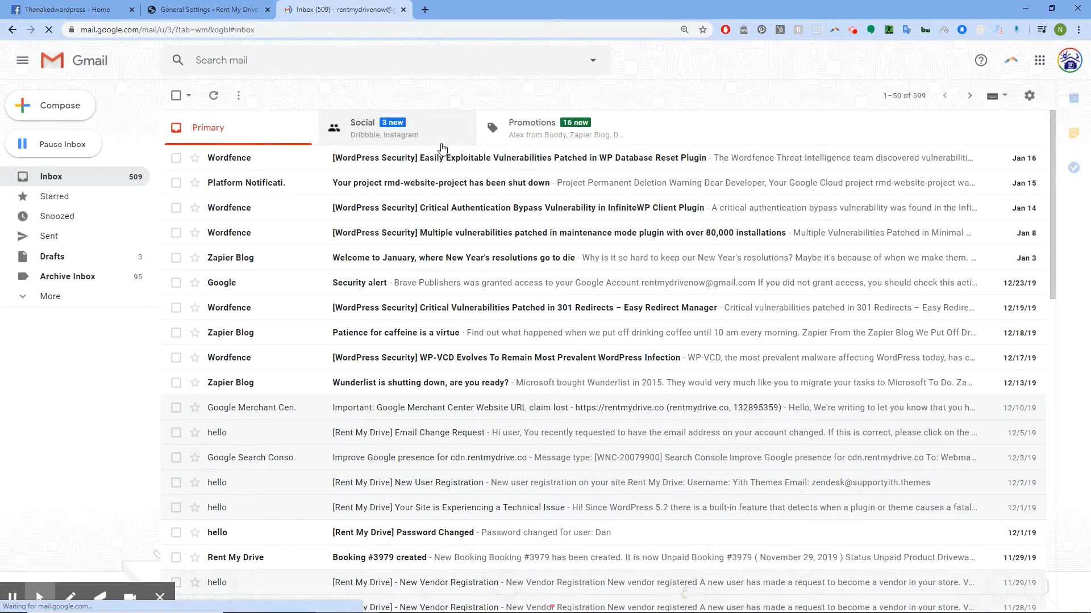
{"action": "left_click", "coordinate": [216, 9]}
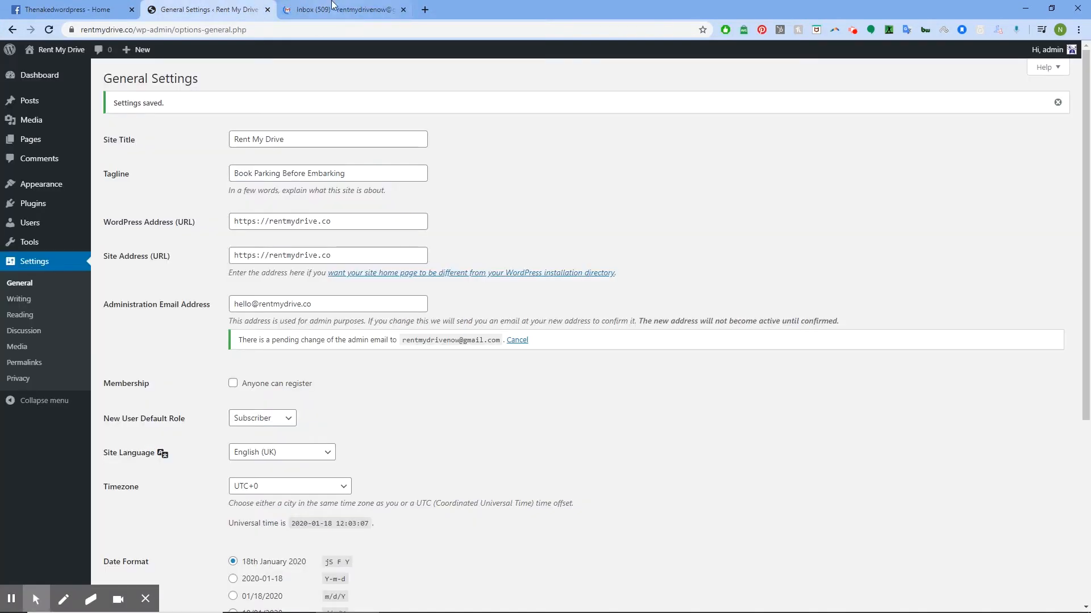
{"action": "left_click", "coordinate": [402, 9]}
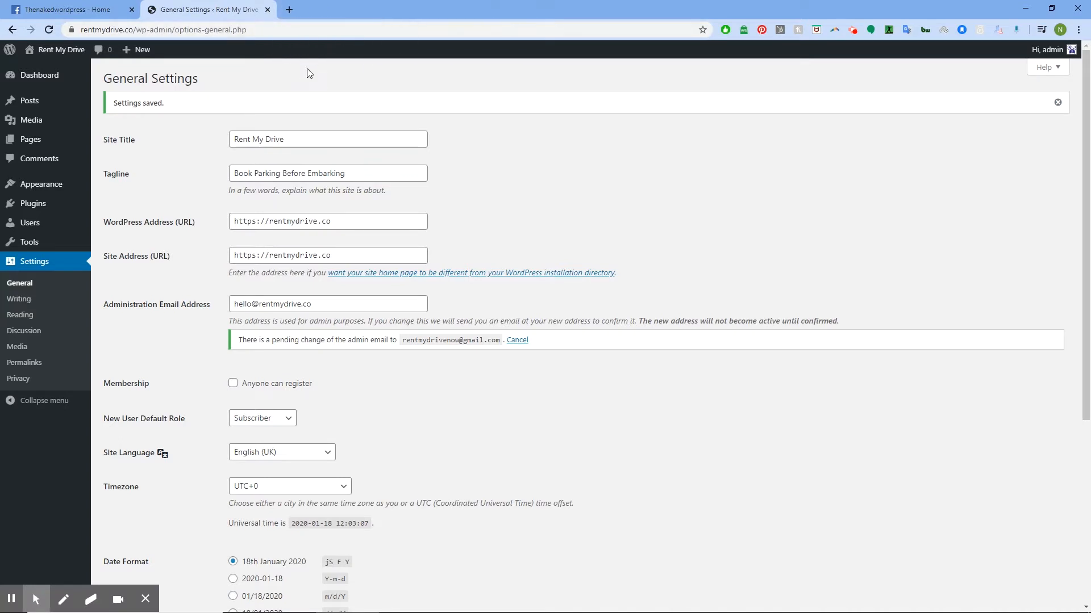
- Search plugins for 'WP Mail SMTP', then install and activate WP Mail SMTP by WPForms
{"action": "mouse_move", "coordinate": [21, 232]}
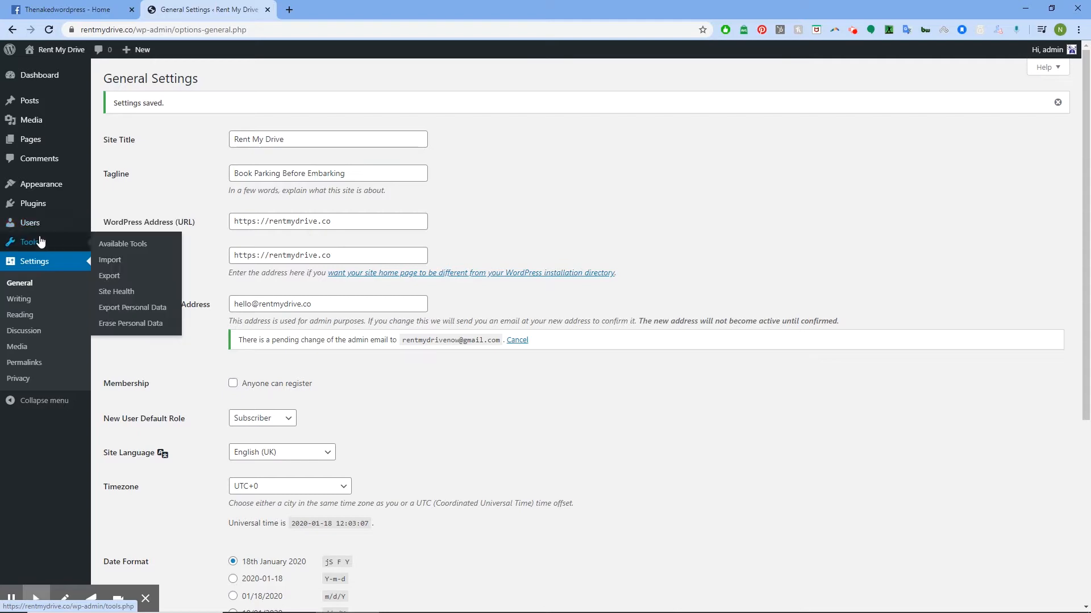
{"action": "mouse_move", "coordinate": [73, 211]}
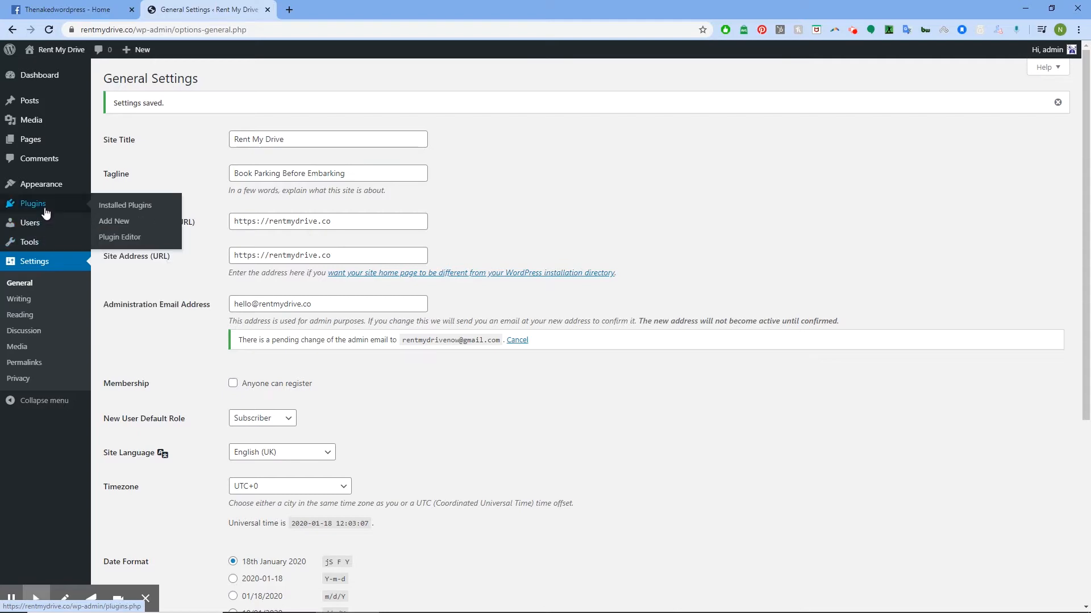
{"action": "left_click", "coordinate": [116, 224]}
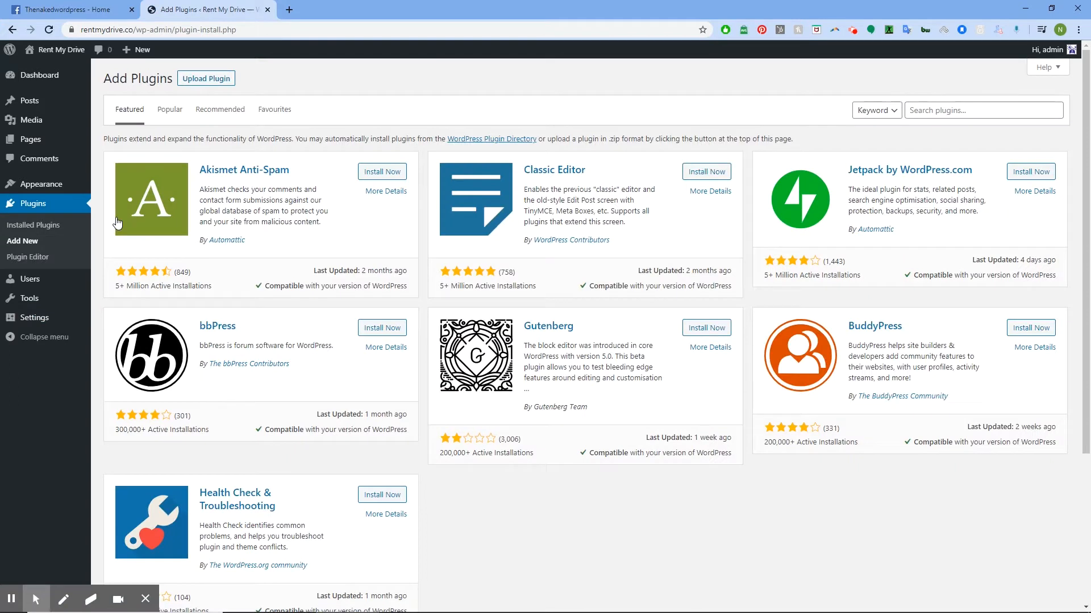
{"action": "left_click", "coordinate": [941, 107]}
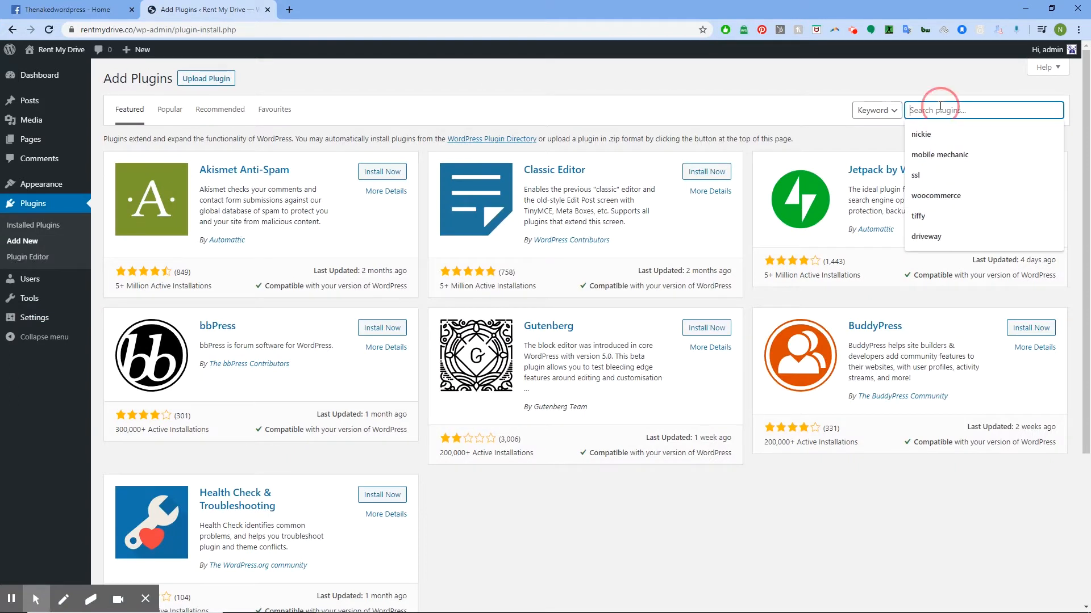
{"action": "type", "text": "WP Mail setup"}
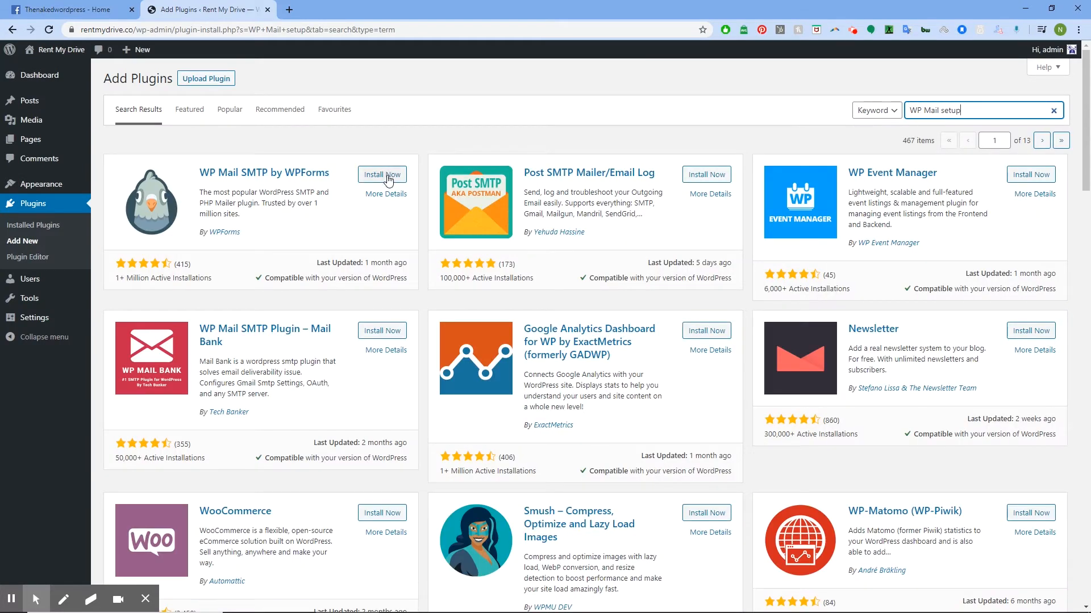
{"action": "left_click", "coordinate": [388, 178]}
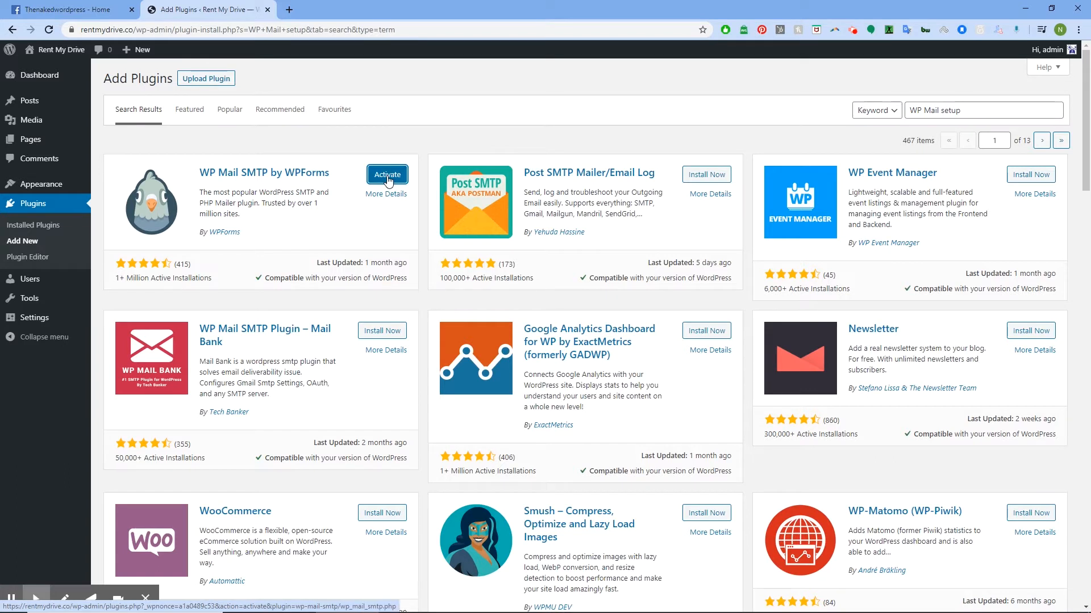
{"action": "left_click", "coordinate": [392, 181]}
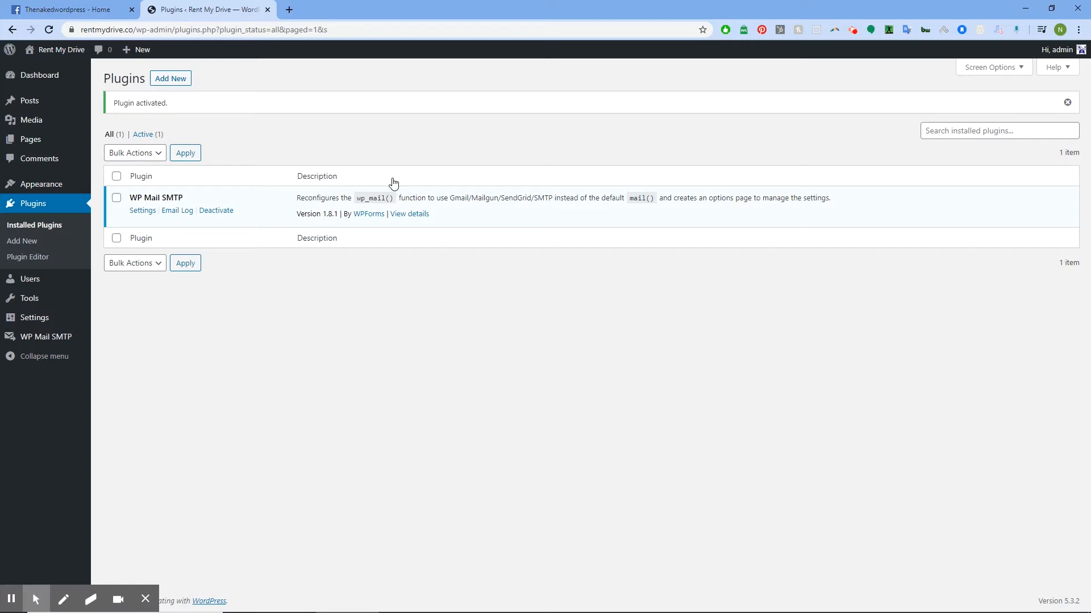
- In WP Mail SMTP settings, select Gmail as the mailer
{"action": "left_click", "coordinate": [142, 211]}
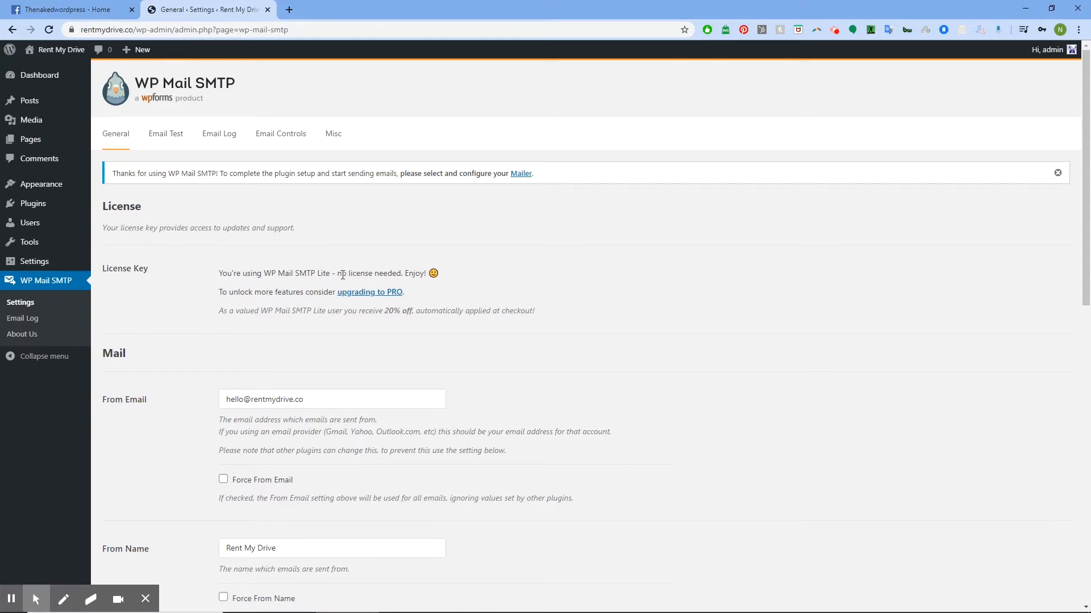
{"action": "scroll", "coordinate": [344, 275], "scroll_direction": "down", "scroll_amount": 9}
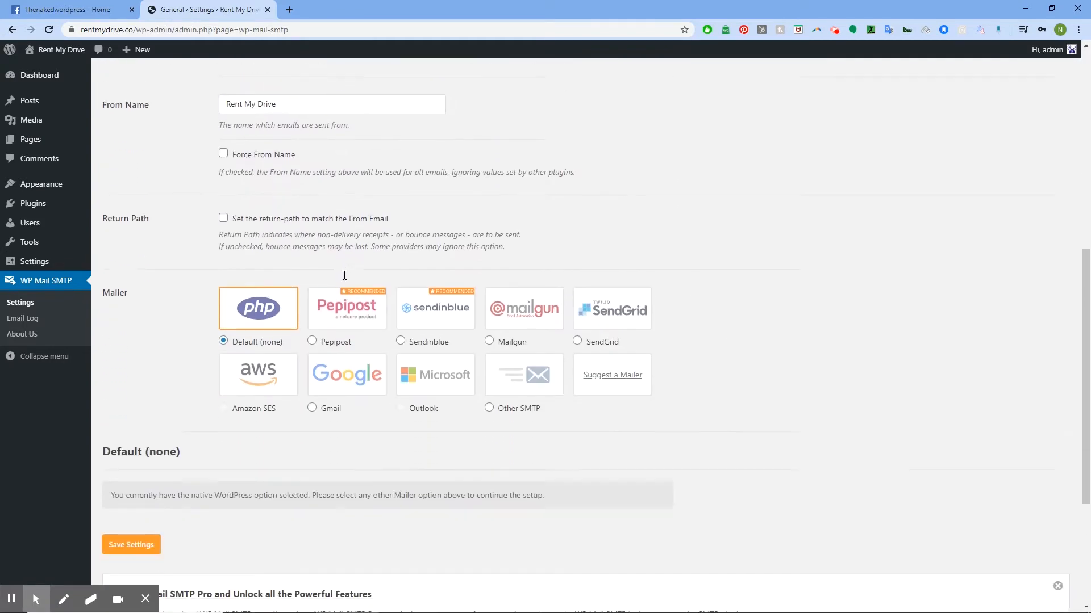
{"action": "left_click", "coordinate": [312, 341]}
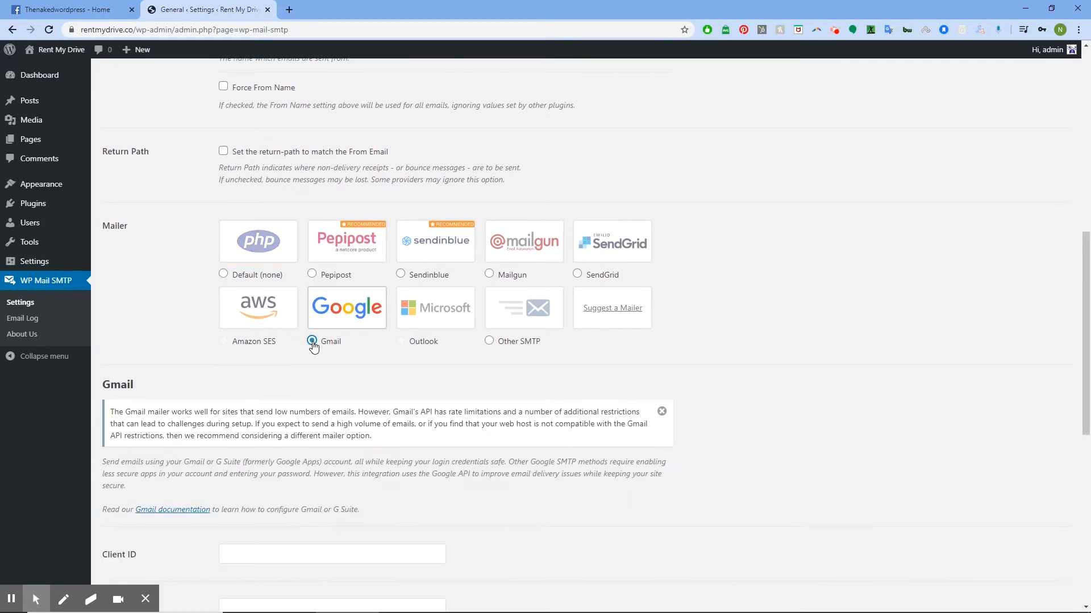
- Open the Gmail documentation link in a new tab and view it
{"action": "scroll", "coordinate": [314, 347], "scroll_direction": "down", "scroll_amount": 2}
{"action": "scroll", "coordinate": [314, 347], "scroll_direction": "down", "scroll_amount": 3}
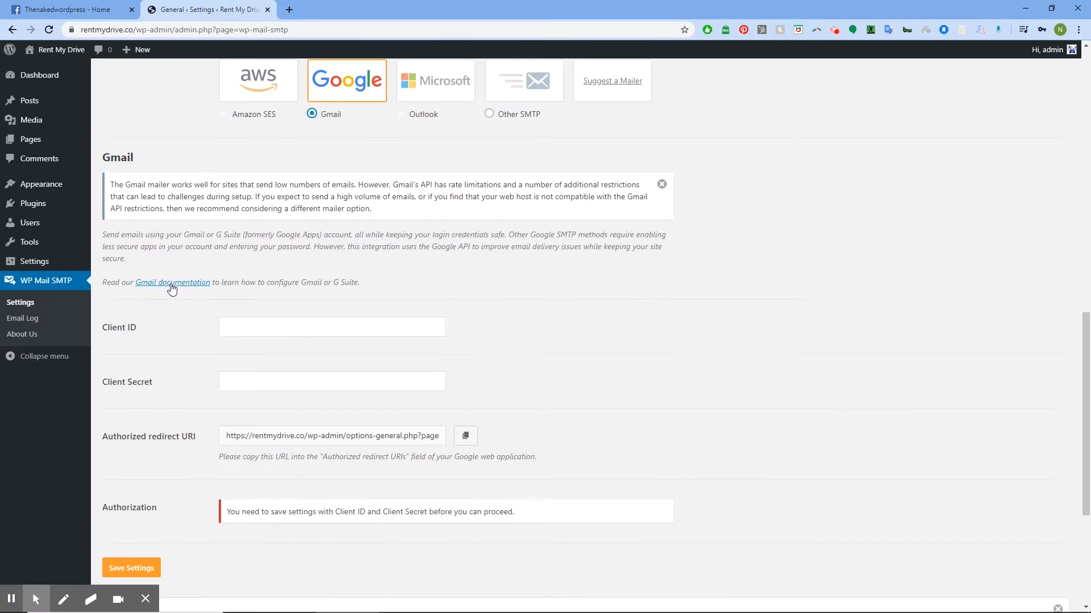
{"action": "right_click", "coordinate": [171, 289]}
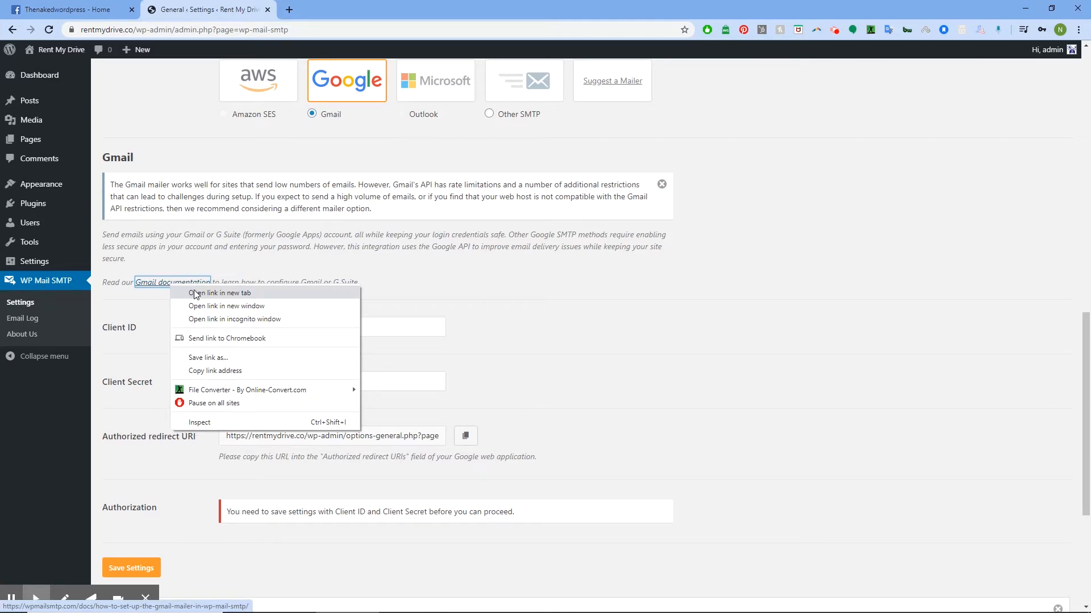
{"action": "left_click", "coordinate": [196, 293]}
{"action": "left_click", "coordinate": [318, 8]}
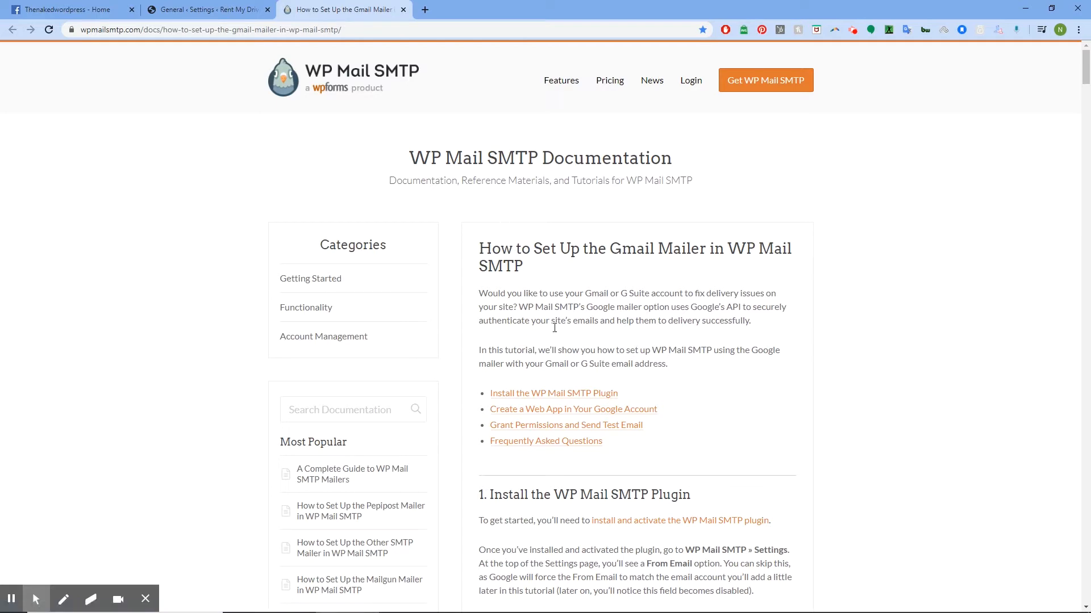
- From the guide's 'Create a Web App' step, open the Gmail app registration link in a new tab
{"action": "left_click", "coordinate": [601, 409]}
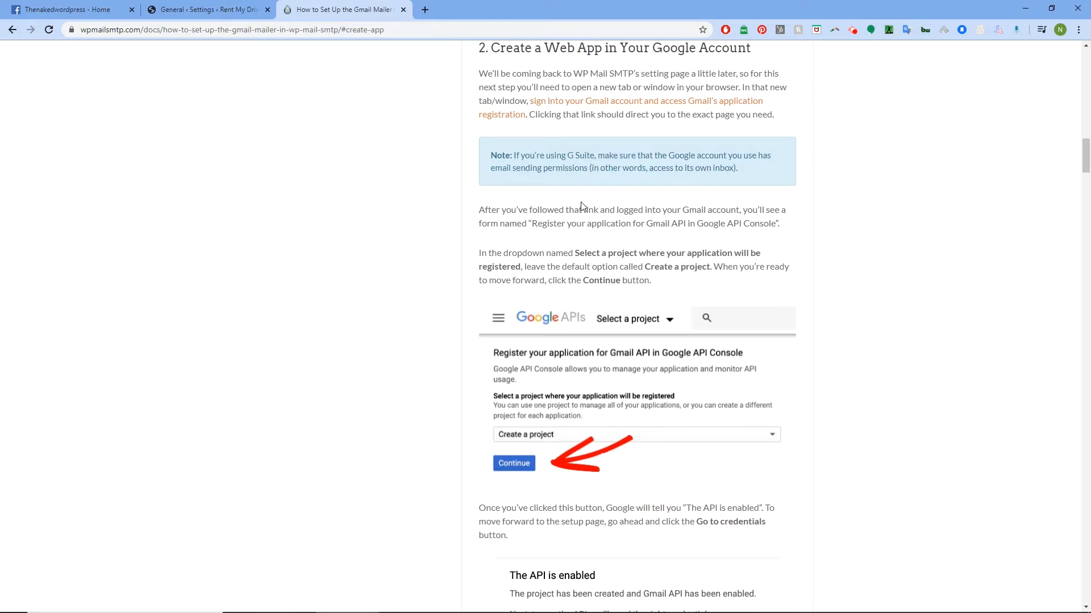
{"action": "right_click", "coordinate": [615, 104]}
{"action": "left_click", "coordinate": [628, 116]}
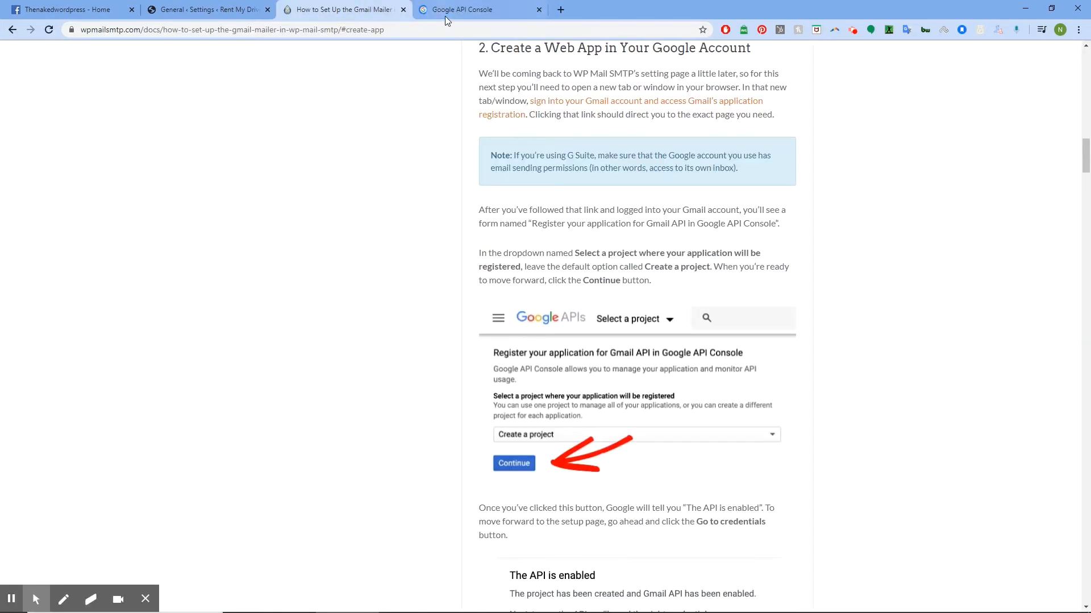
{"action": "left_click", "coordinate": [446, 17]}
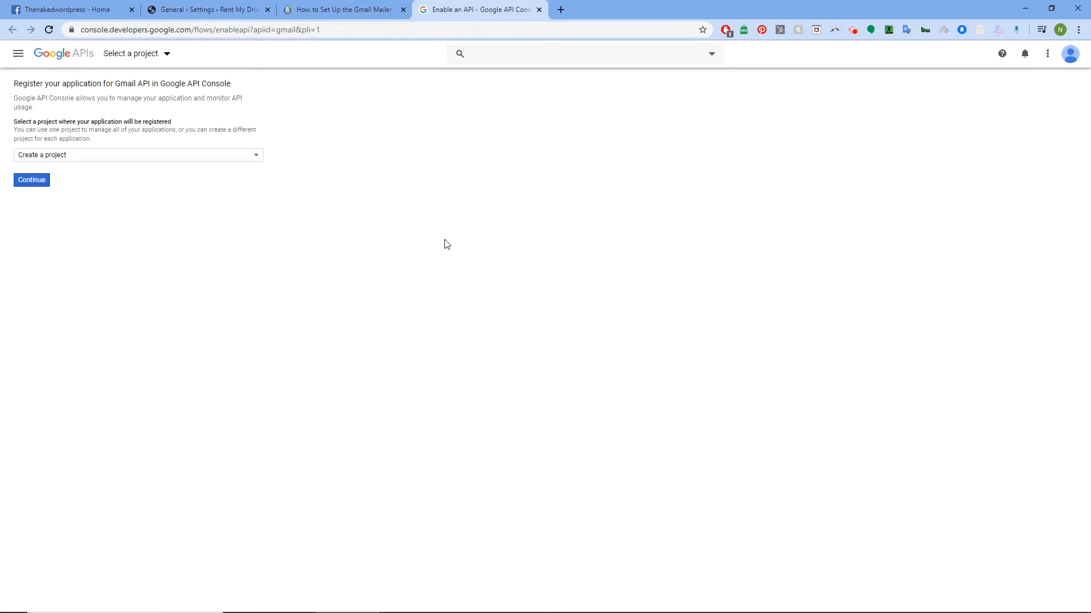
- Create a new project (My Project) with the Gmail API enabled, then proceed to credentials
{"action": "left_click", "coordinate": [257, 158]}
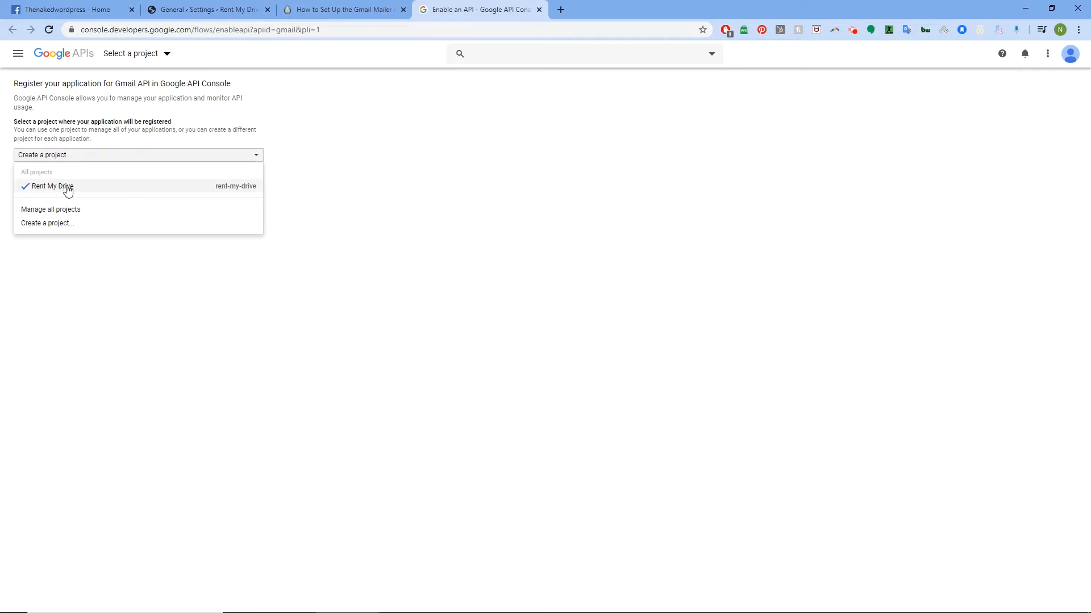
{"action": "left_click", "coordinate": [48, 224]}
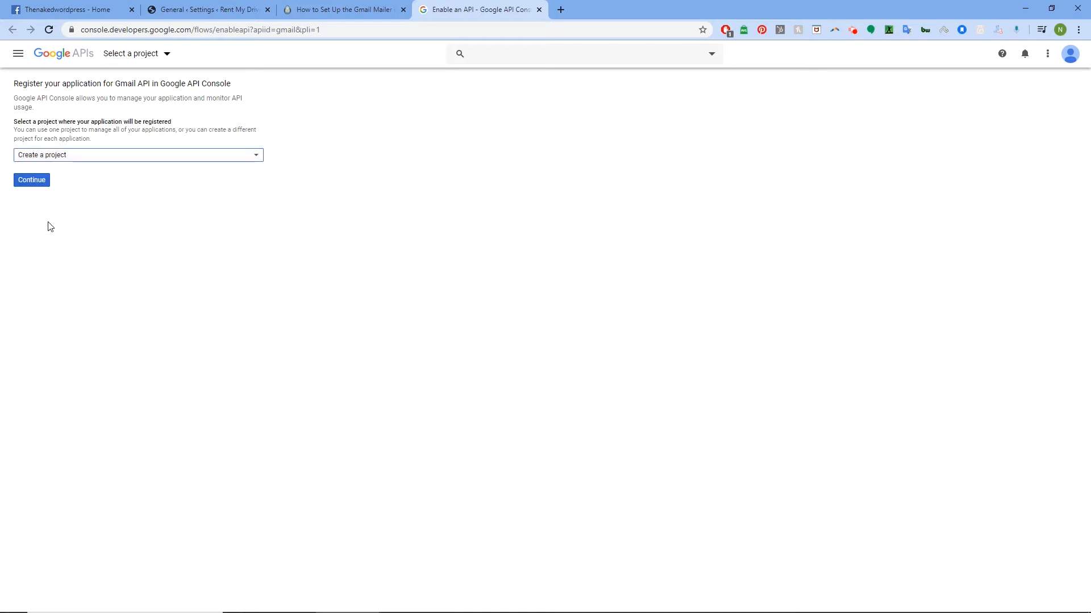
{"action": "left_click", "coordinate": [42, 183]}
{"action": "left_click", "coordinate": [40, 182]}
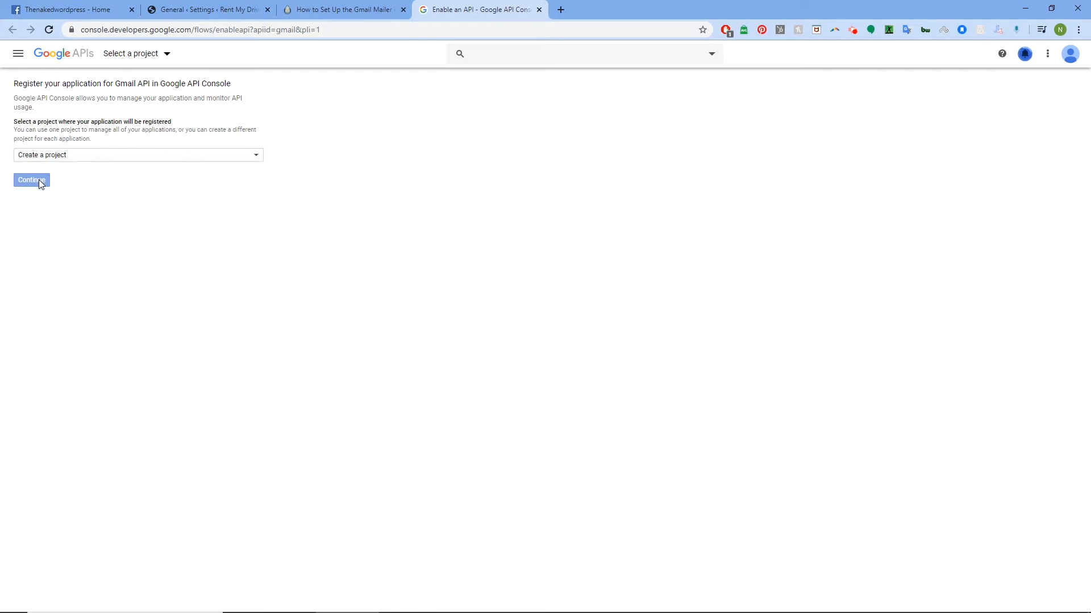
{"action": "left_click", "coordinate": [166, 55]}
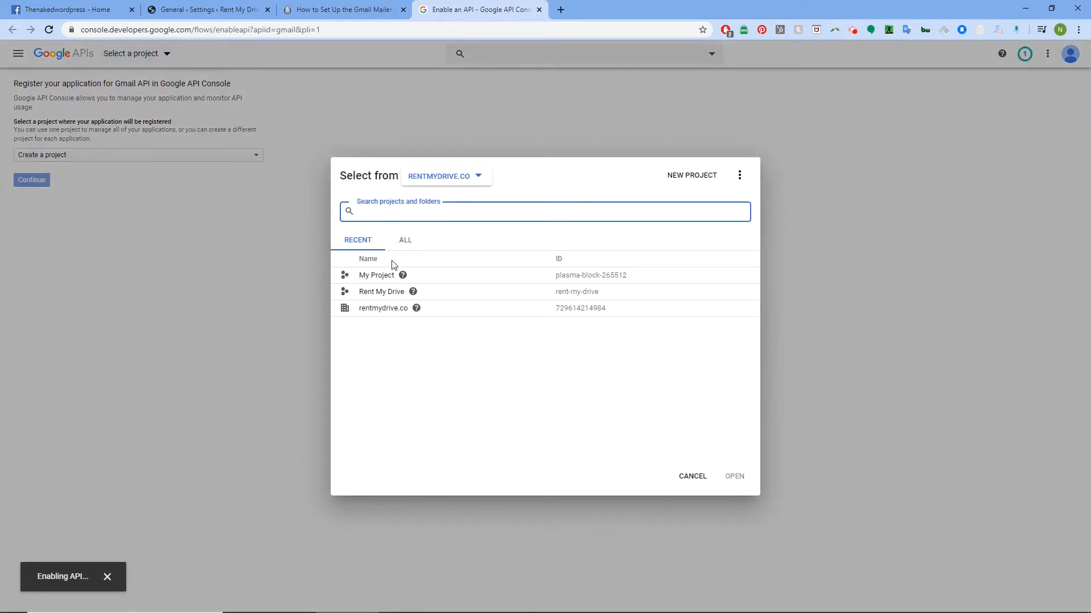
{"action": "left_click", "coordinate": [694, 477]}
{"action": "left_click", "coordinate": [48, 134]}
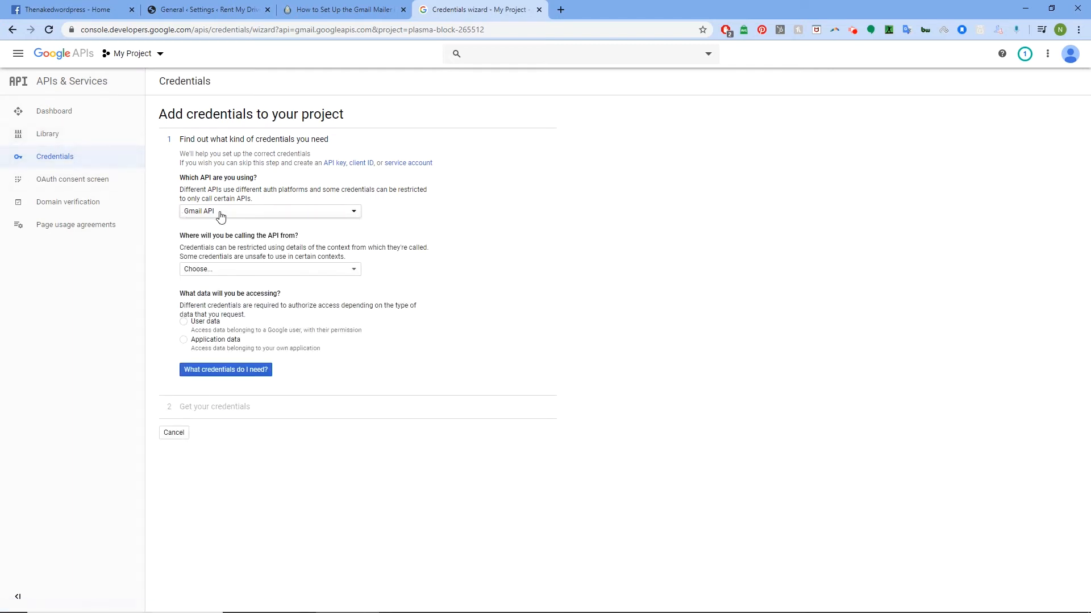
- Choose Web server calling the API for User data, then start the OAuth consent screen setup
{"action": "left_click", "coordinate": [353, 271]}
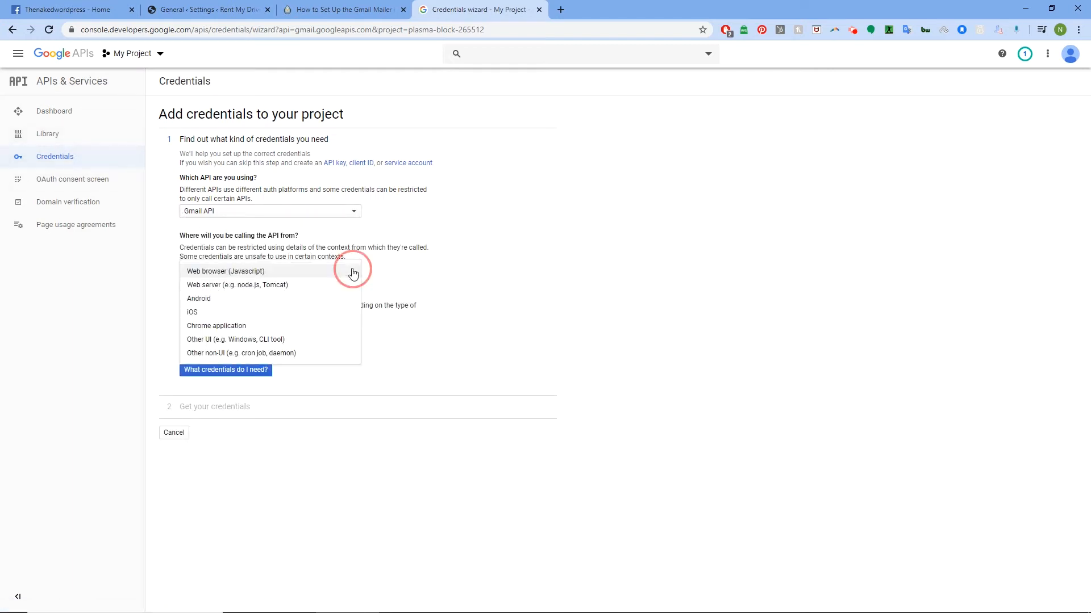
{"action": "left_click", "coordinate": [258, 285]}
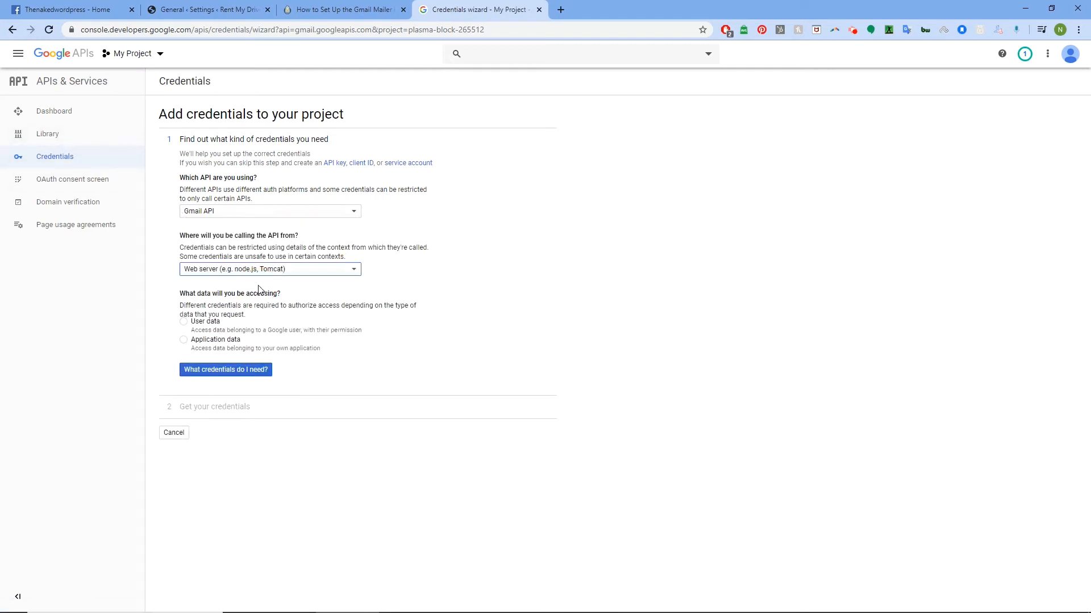
{"action": "left_click", "coordinate": [183, 323]}
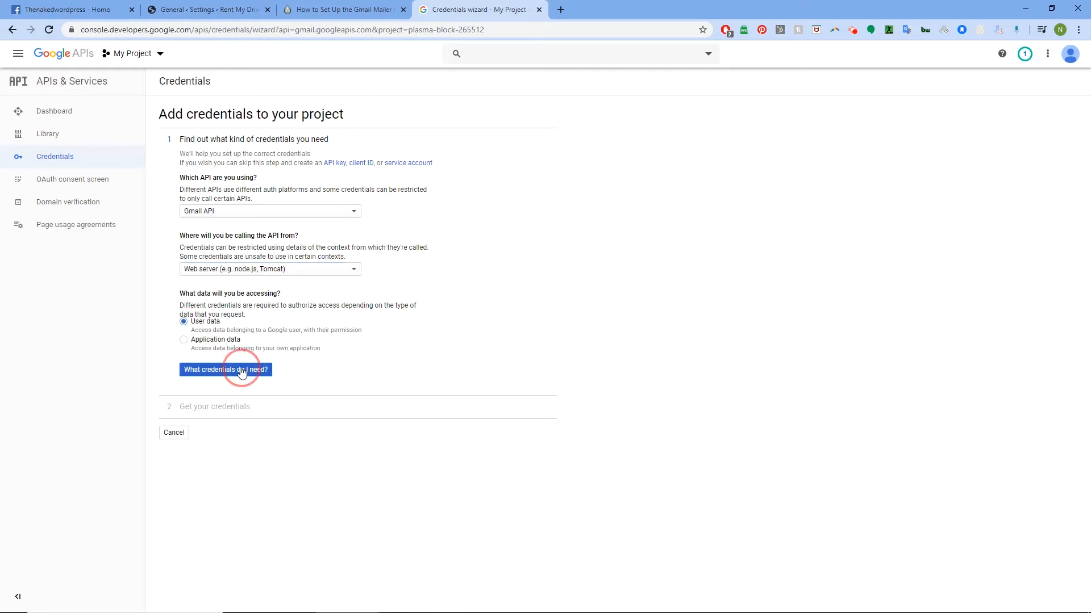
{"action": "left_click", "coordinate": [243, 370]}
{"action": "left_click", "coordinate": [637, 380]}
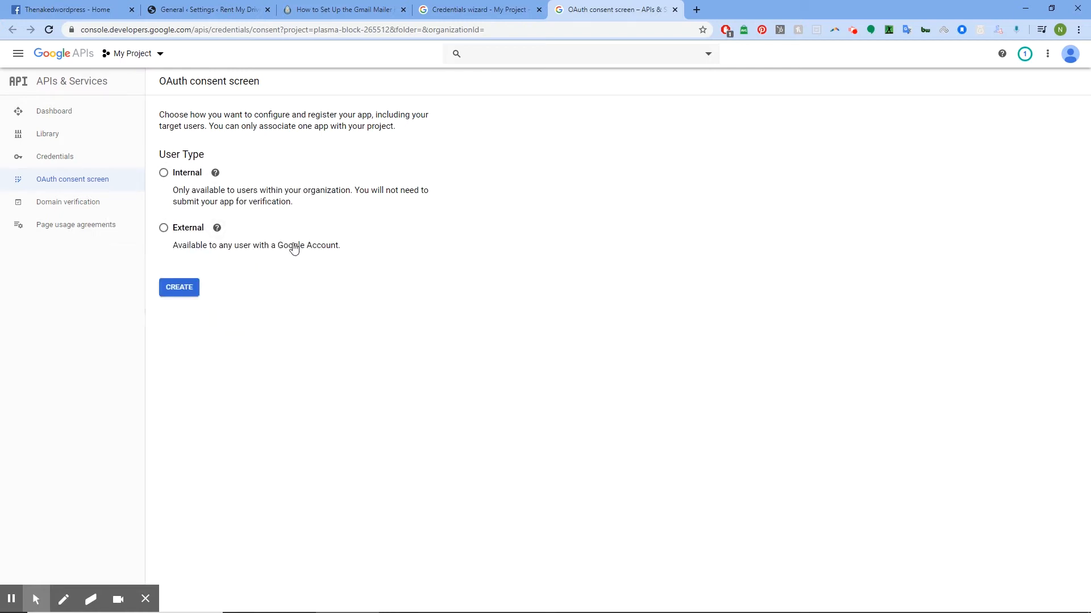
- Create an External consent screen and name the application rmd-gapi
{"action": "left_click", "coordinate": [163, 228]}
{"action": "left_click", "coordinate": [188, 292]}
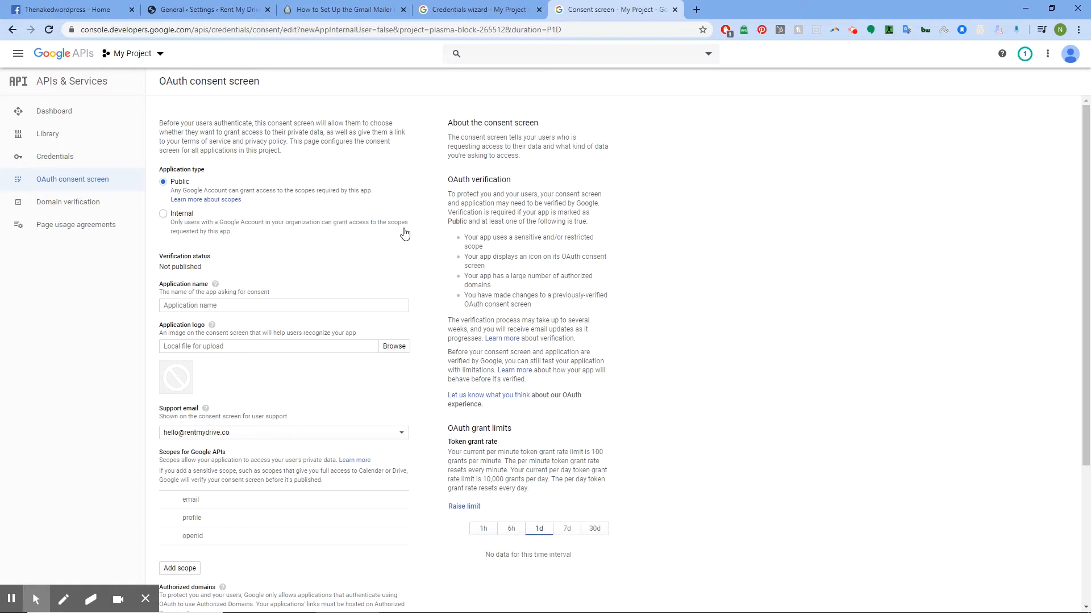
{"action": "left_click", "coordinate": [212, 302]}
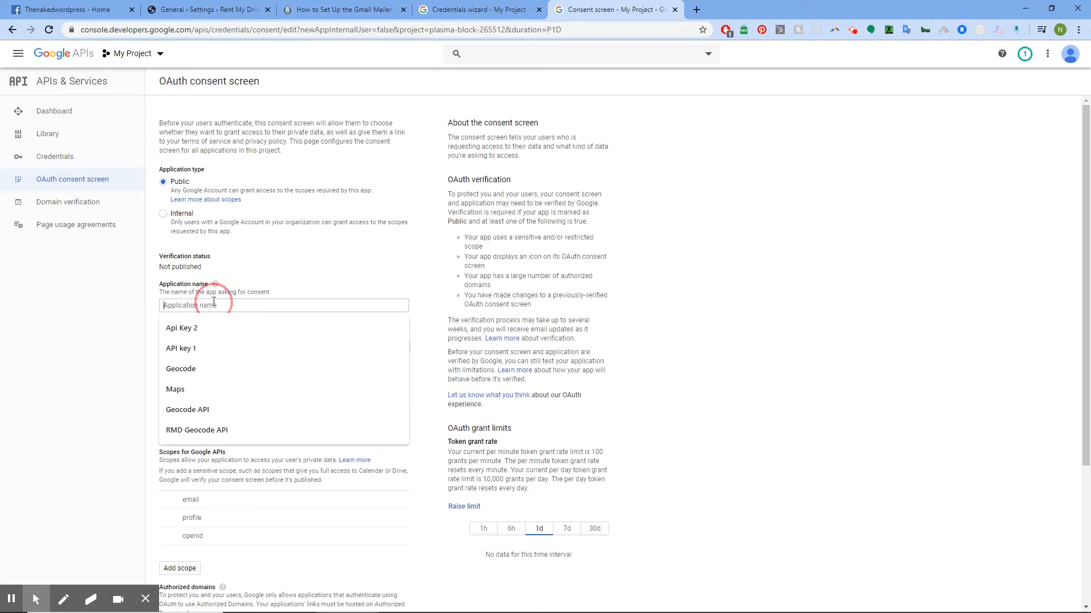
{"action": "type", "text": "r"}
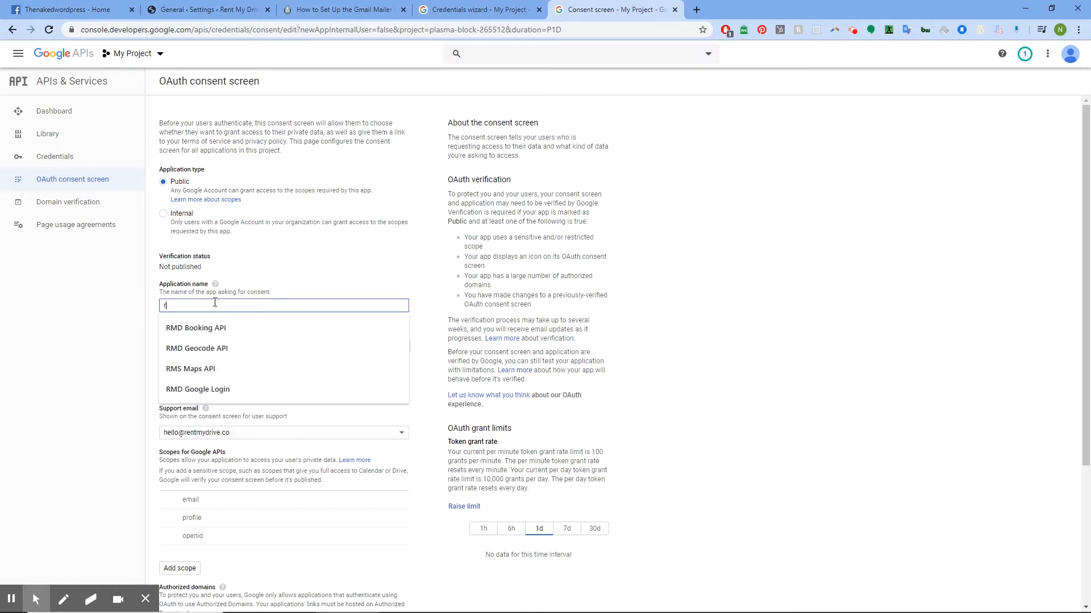
{"action": "type", "text": "md-gapi"}
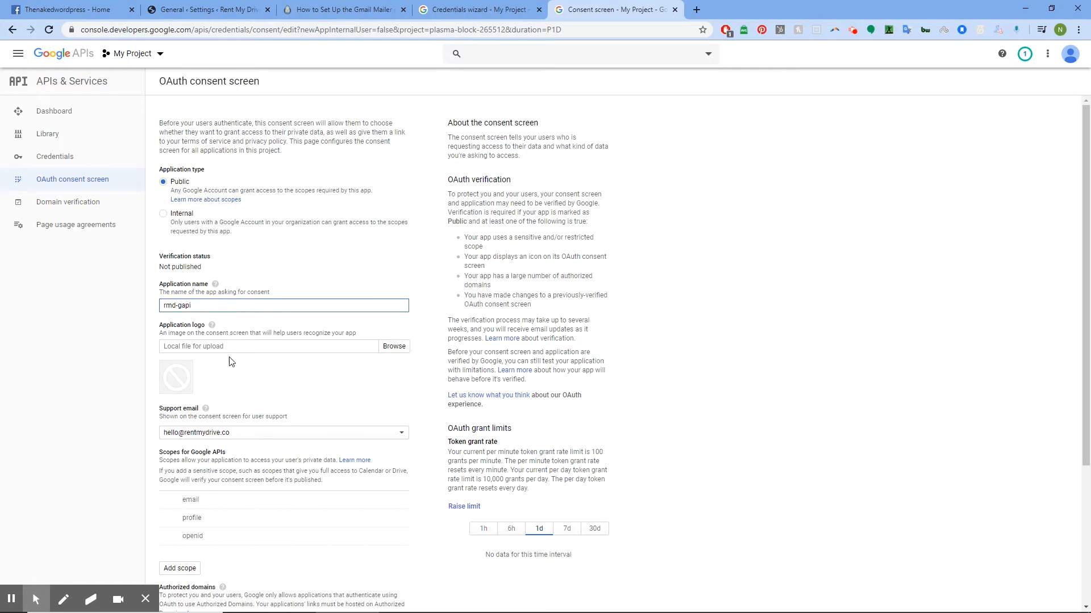
- Add rentmydrive.co as an authorized domain
{"action": "scroll", "coordinate": [233, 363], "scroll_direction": "down", "scroll_amount": 3}
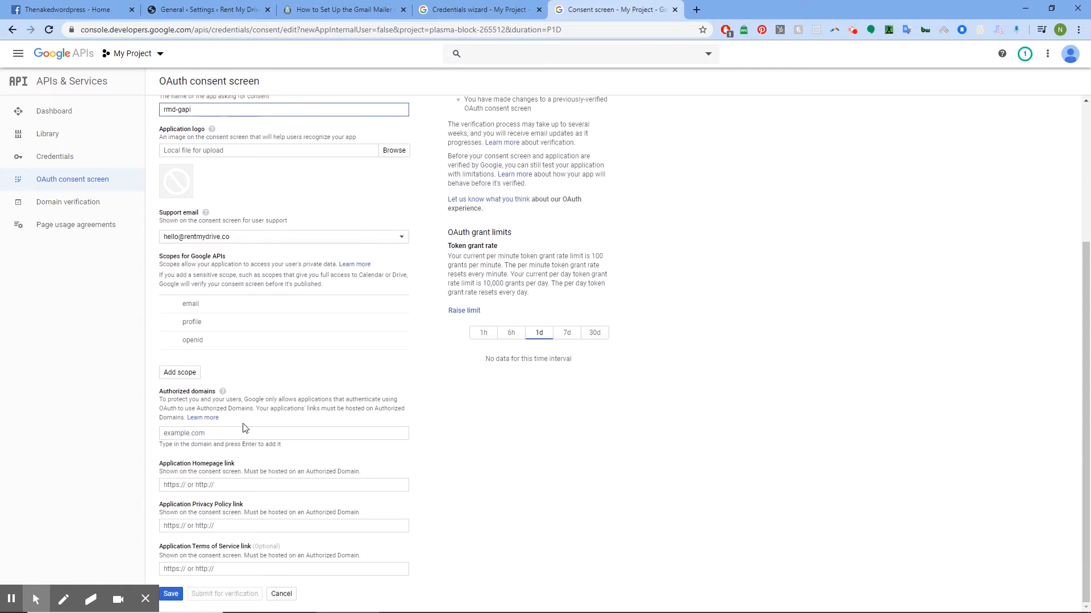
{"action": "left_click", "coordinate": [250, 434]}
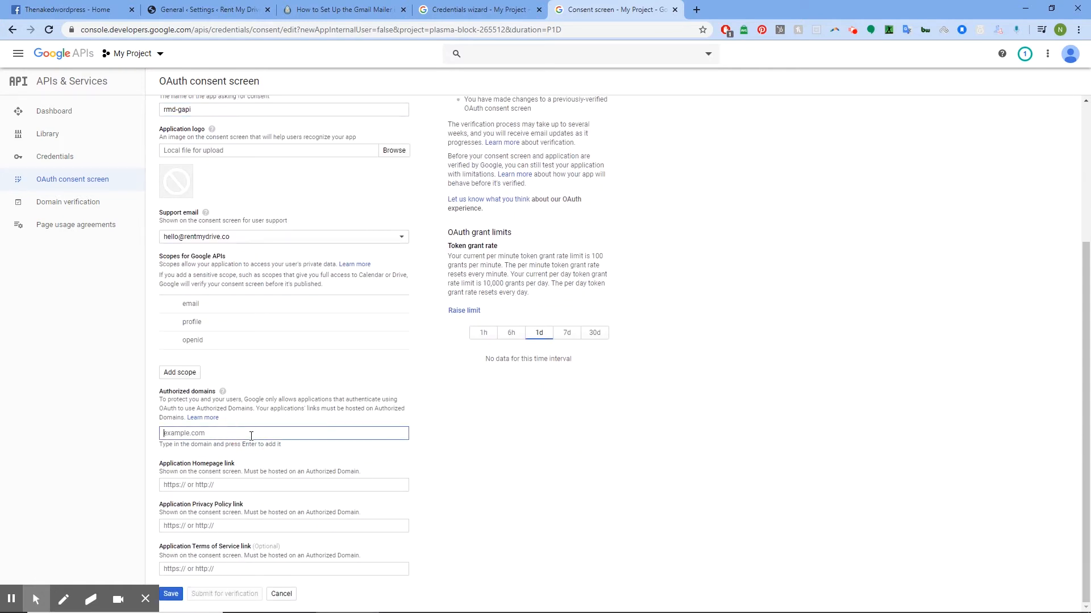
{"action": "type", "text": "https:"}
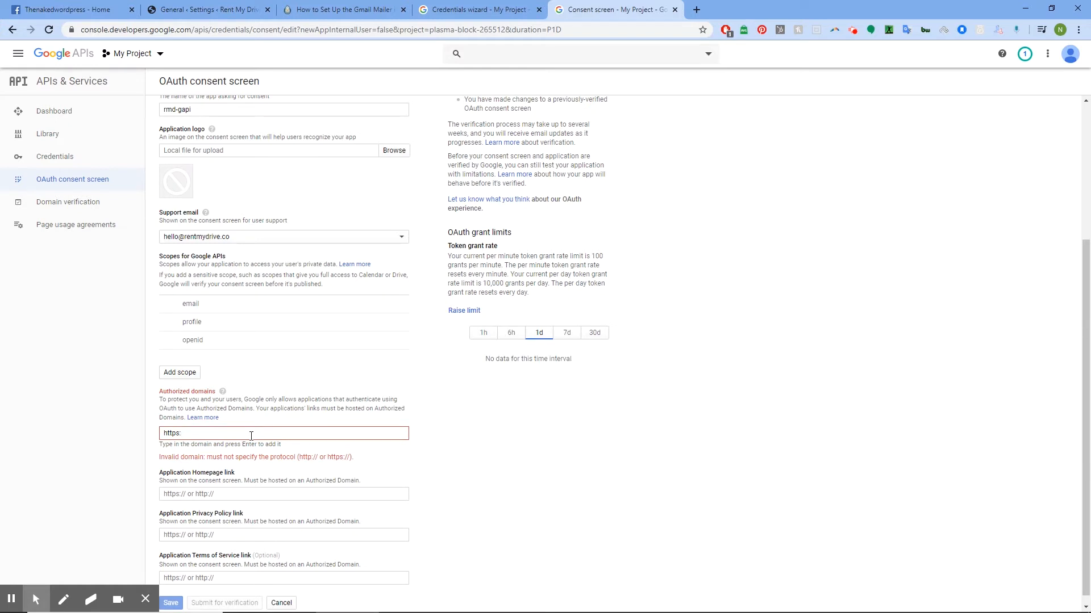
{"action": "key", "text": "BackSpace"}
{"action": "key", "text": "BackSpace"}
{"action": "key", "text": "BackSpace"}
{"action": "key", "text": "BackSpace"}
{"action": "key", "text": "BackSpace"}
{"action": "key", "text": "BackSpace"}
{"action": "type", "text": "rentmydrive"}
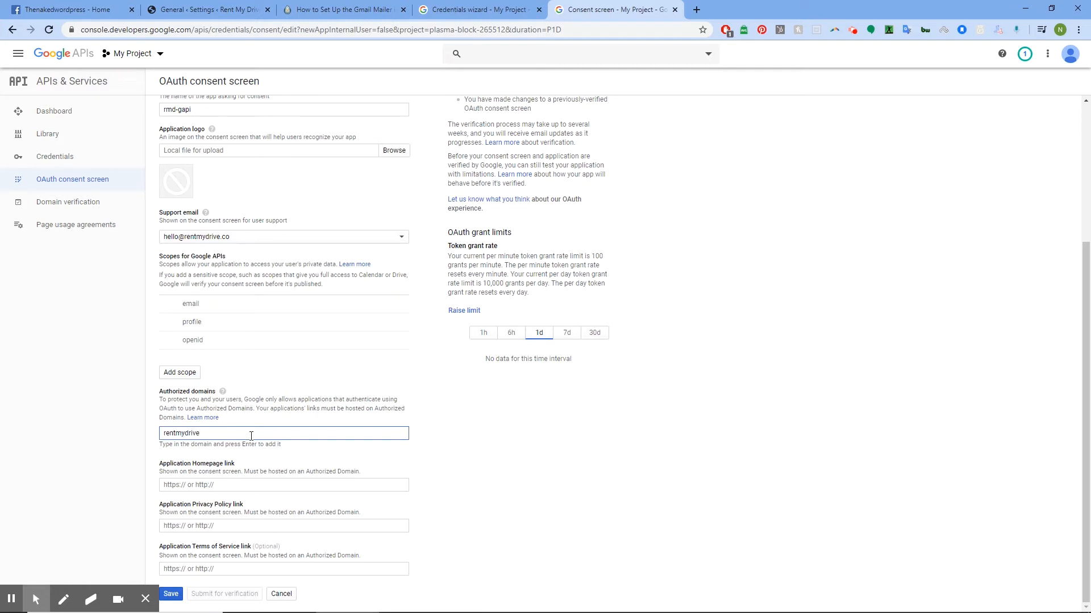
{"action": "type", "text": ".co"}
{"action": "key", "text": "Return"}
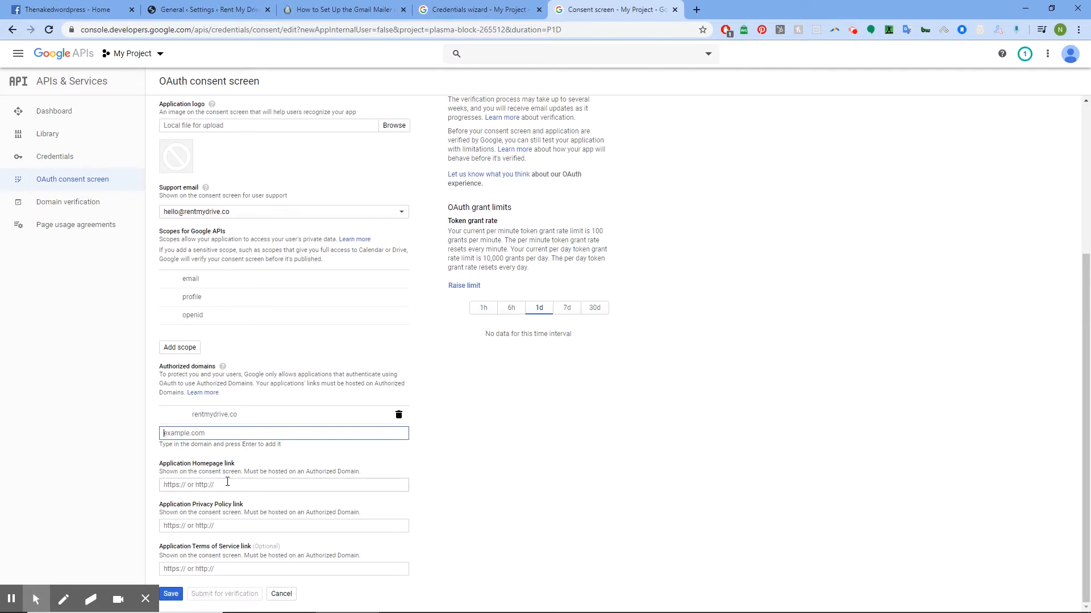
- Fill in the homepage, privacy policy and terms of service links, then save
{"action": "left_click", "coordinate": [228, 482]}
{"action": "left_click", "coordinate": [234, 507]}
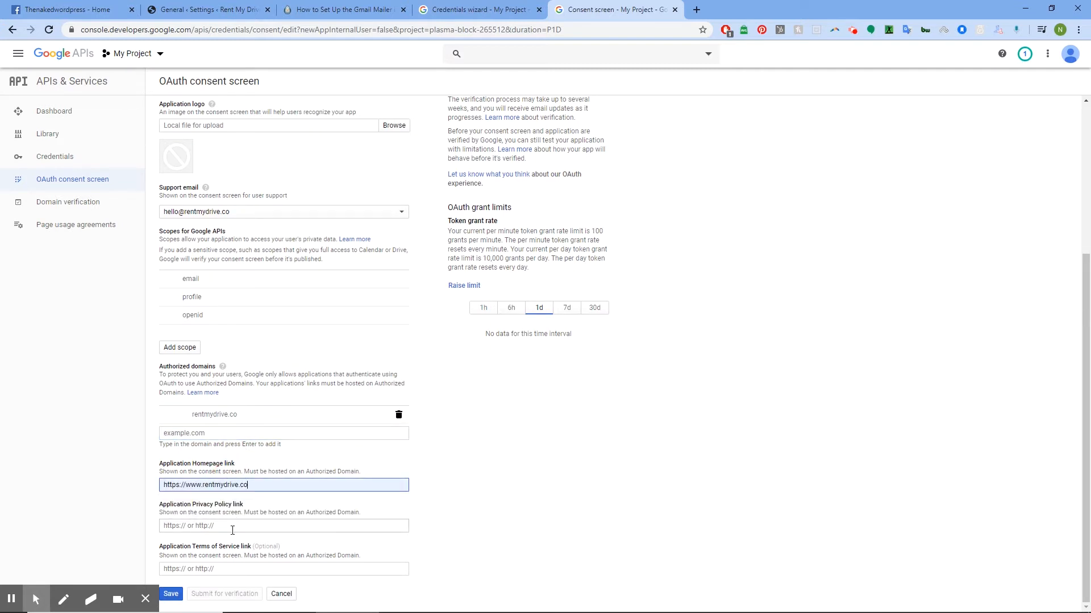
{"action": "left_click", "coordinate": [232, 526]}
{"action": "left_click", "coordinate": [247, 552]}
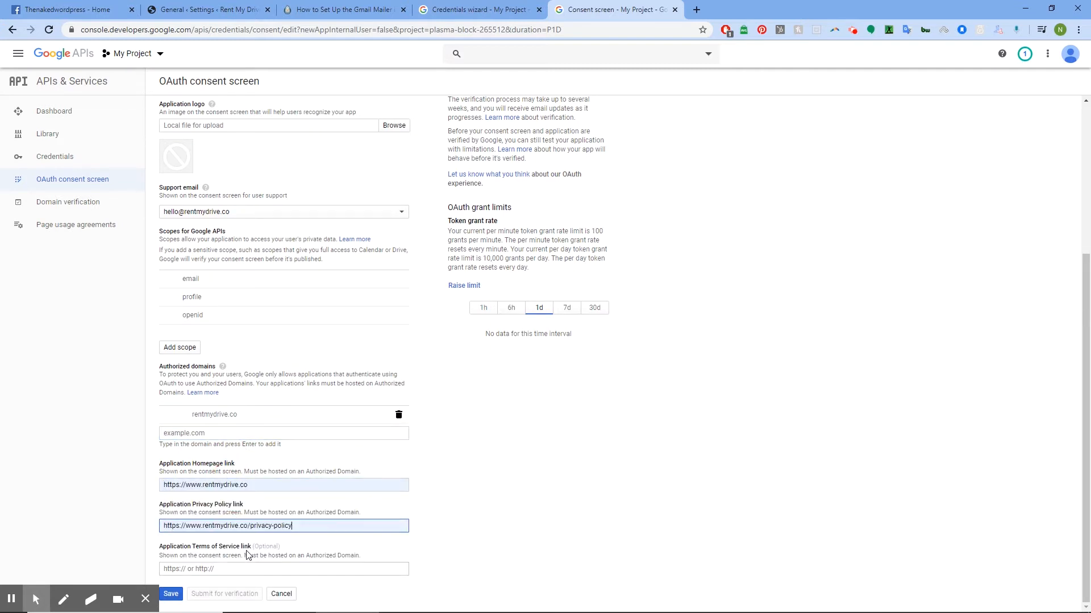
{"action": "left_click", "coordinate": [222, 568]}
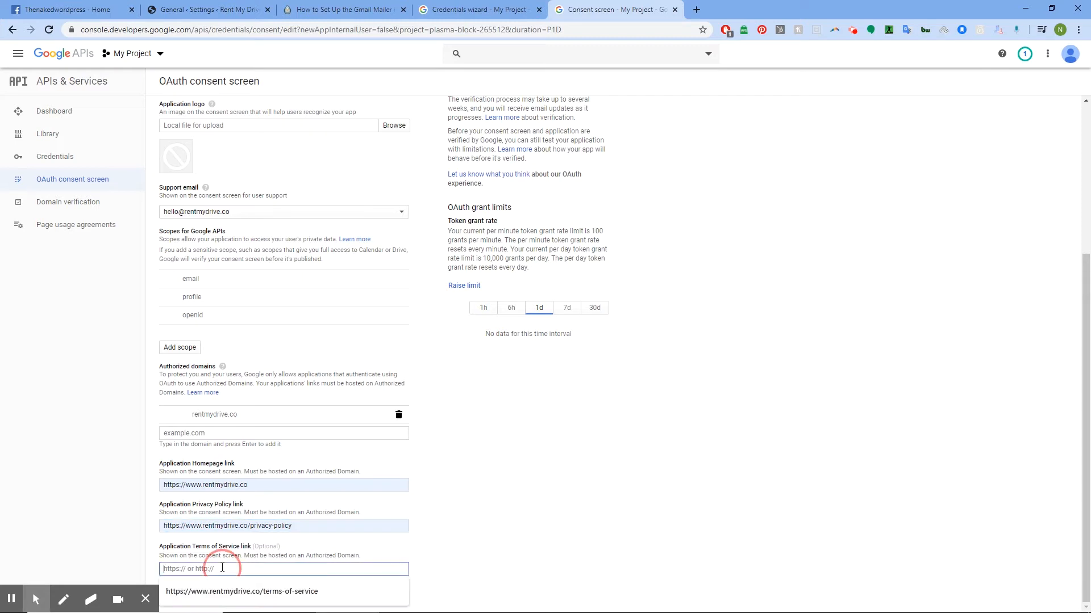
{"action": "left_click", "coordinate": [261, 592]}
{"action": "scroll", "coordinate": [352, 557], "scroll_direction": "down", "scroll_amount": 1}
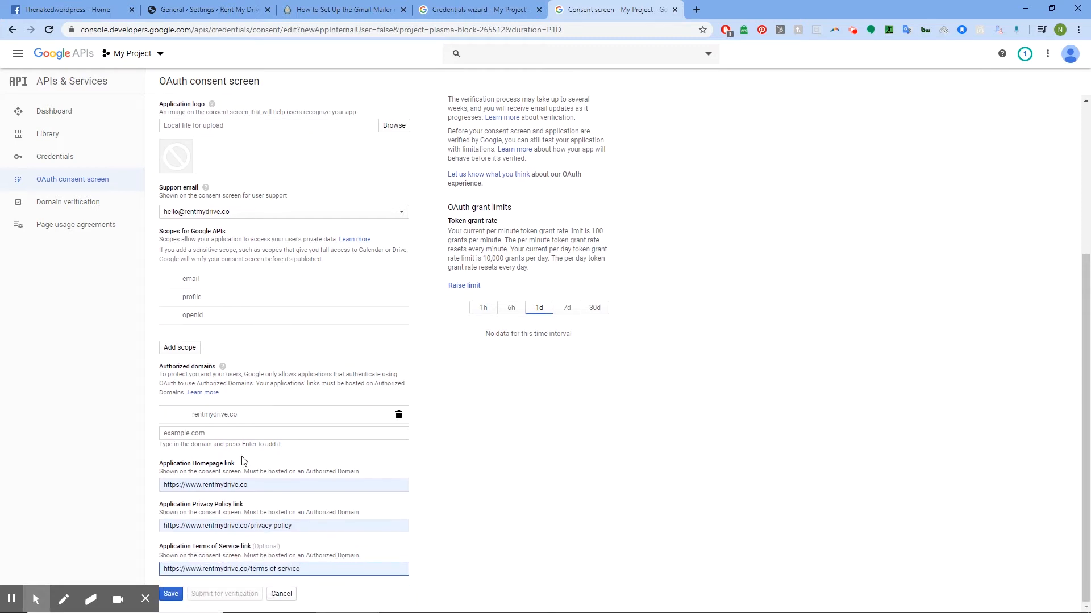
{"action": "left_click", "coordinate": [172, 595]}
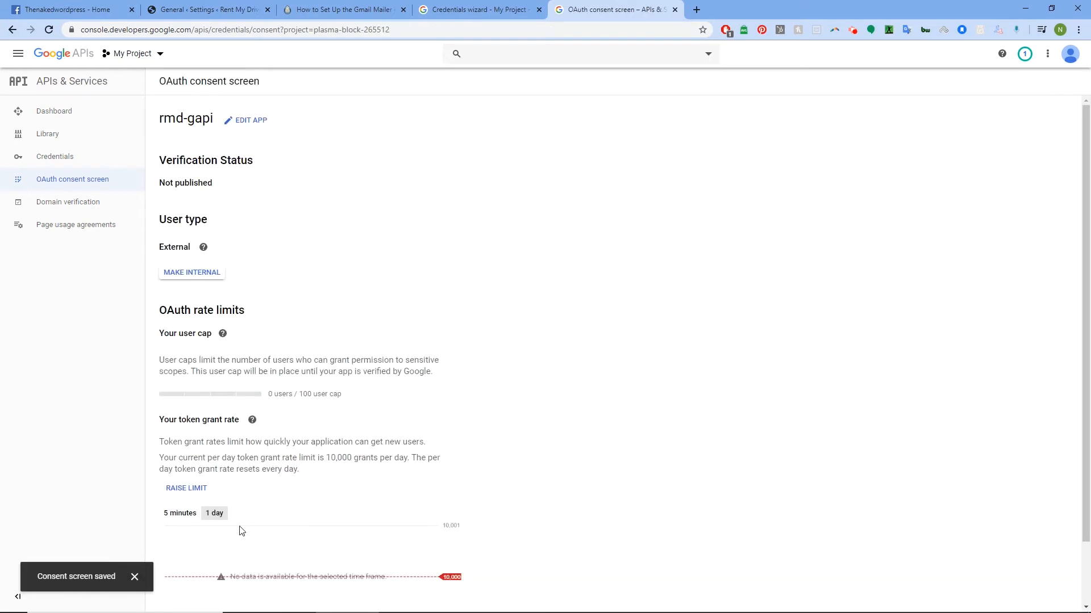
- Review the saved rmd-gapi consent screen summary and return to the credentials wizard
{"action": "scroll", "coordinate": [340, 293], "scroll_direction": "down", "scroll_amount": 2}
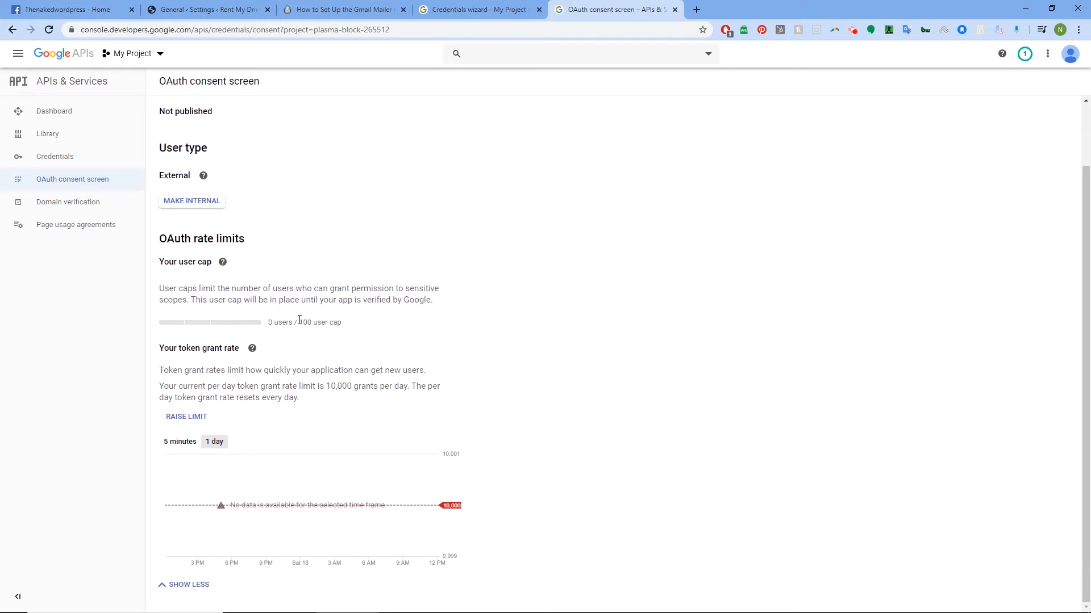
{"action": "scroll", "coordinate": [271, 277], "scroll_direction": "up", "scroll_amount": 2}
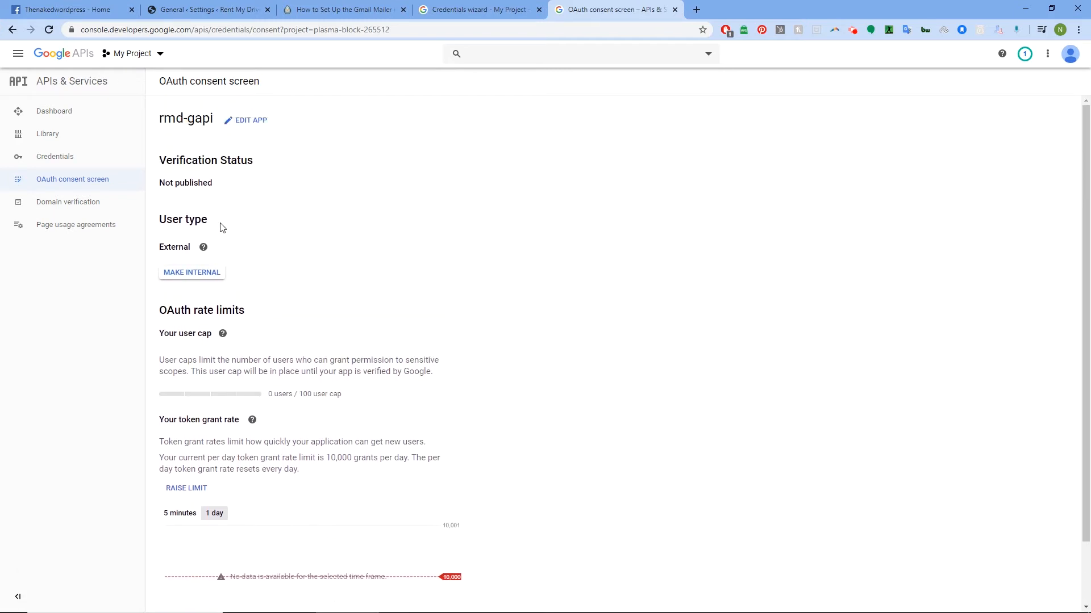
{"action": "mouse_move", "coordinate": [223, 334]}
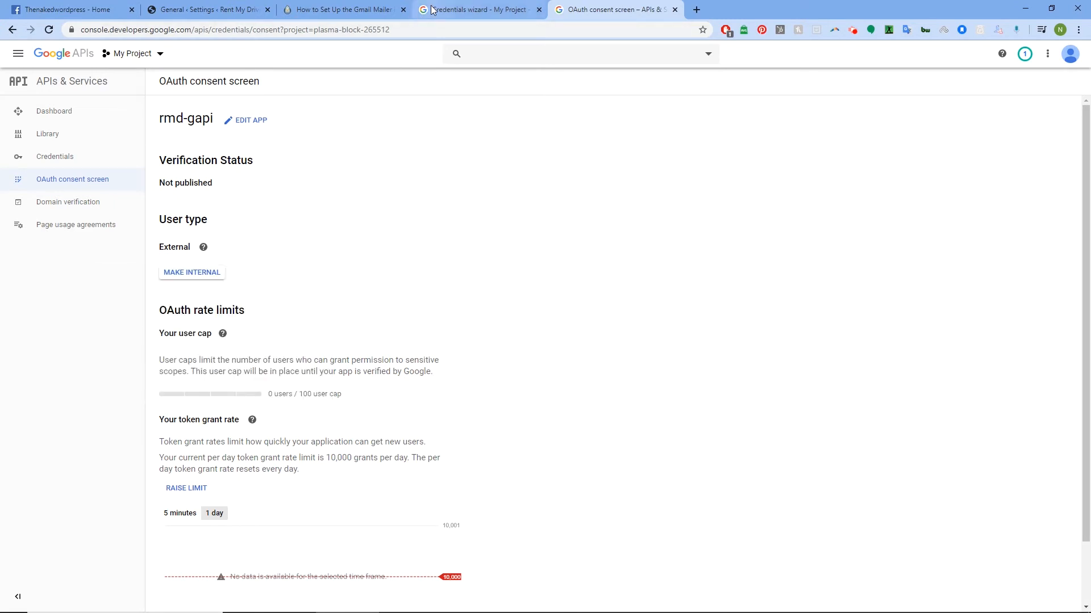
{"action": "left_click", "coordinate": [449, 8]}
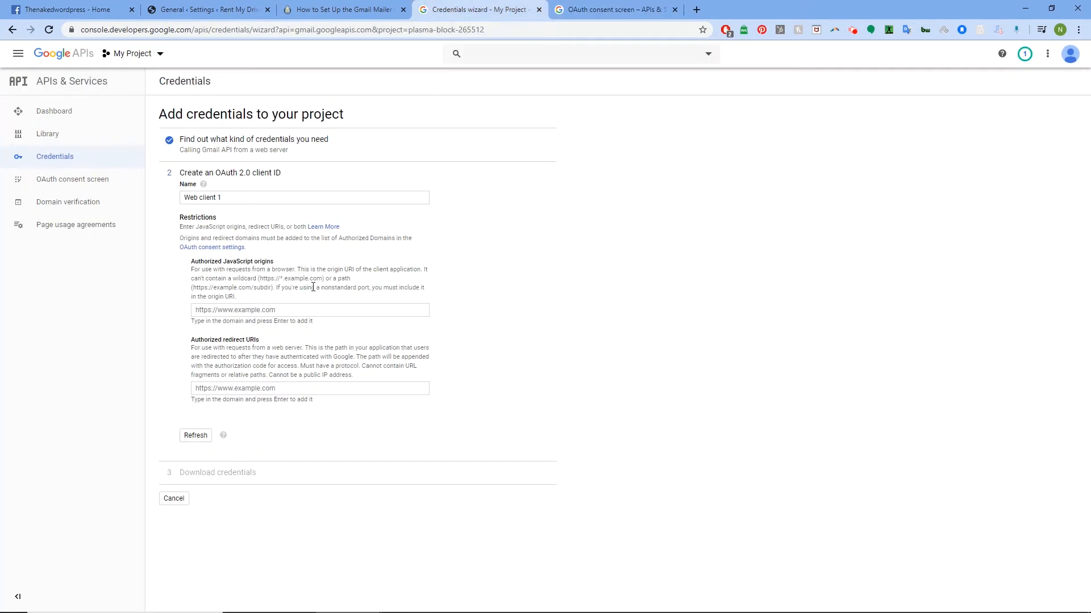
{"action": "left_click", "coordinate": [311, 310]}
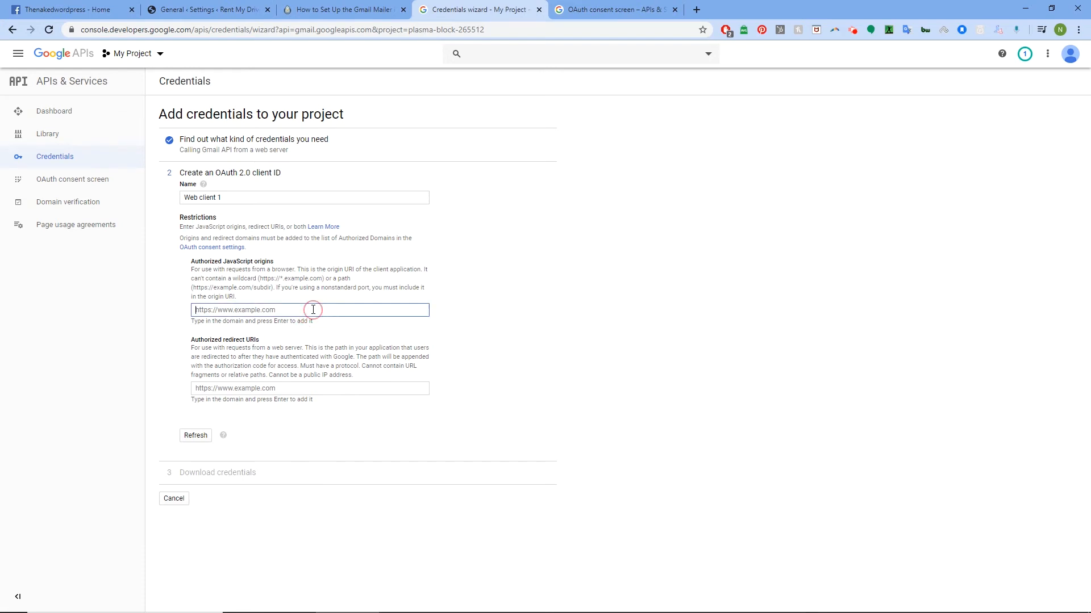
{"action": "type", "text": "htt"}
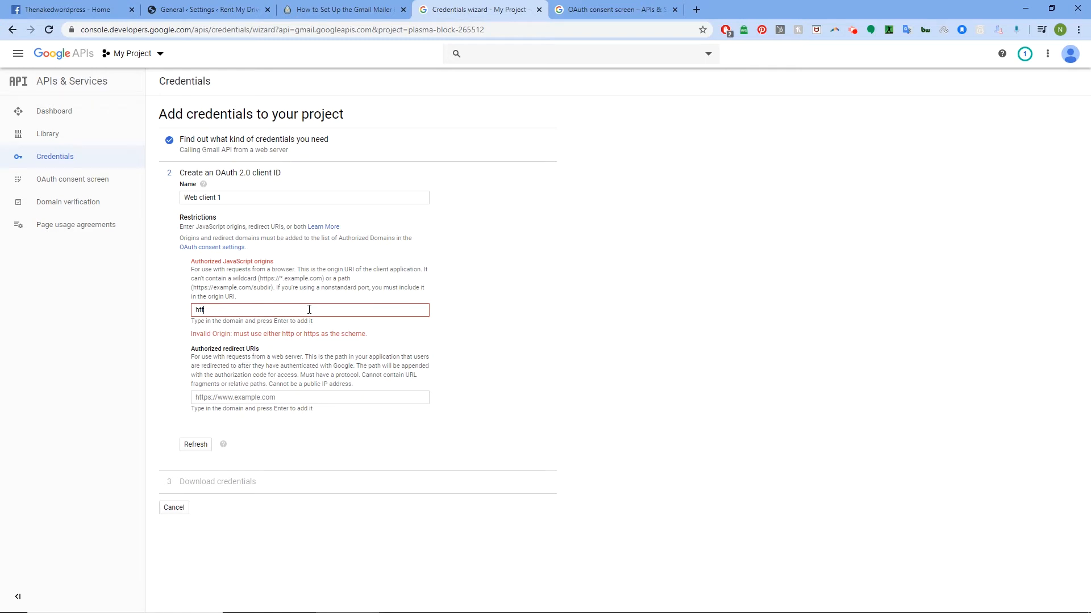
{"action": "type", "text": "ps://rentmydrive.co"}
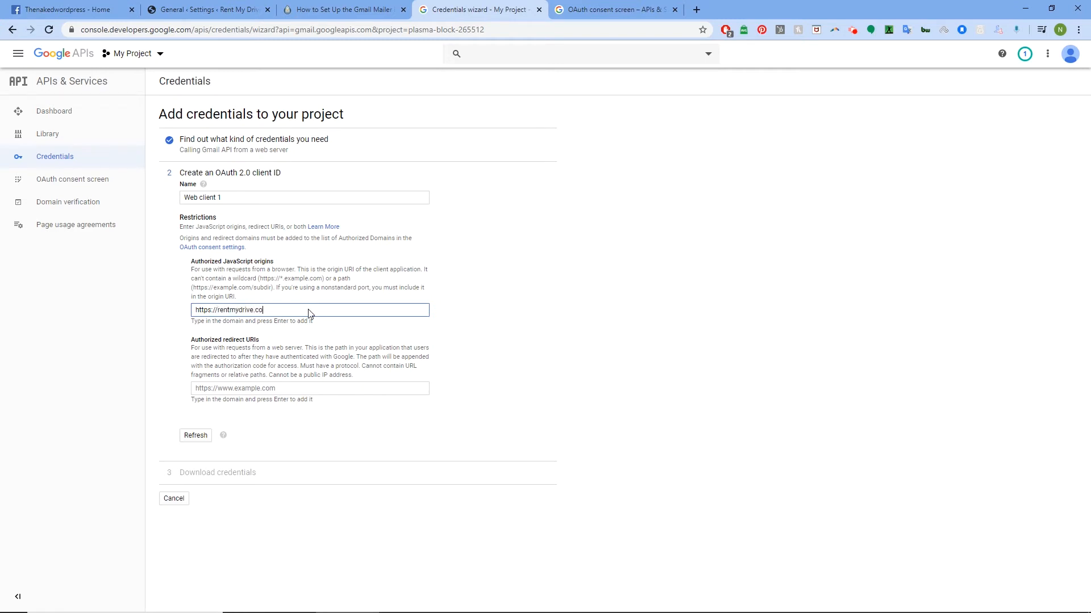
{"action": "key", "text": "Return"}
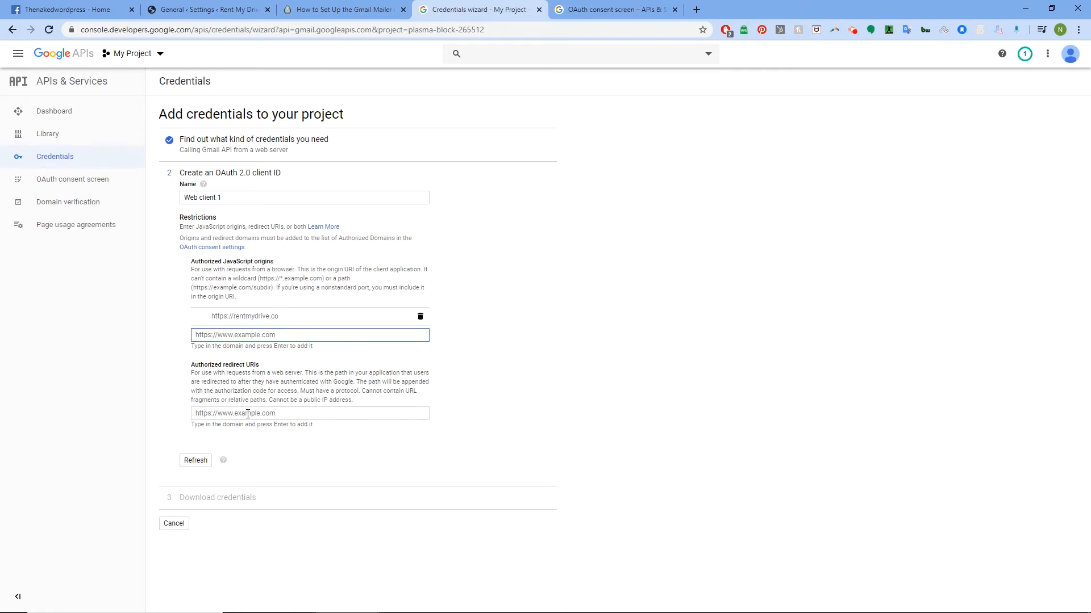
{"action": "left_click", "coordinate": [255, 413]}
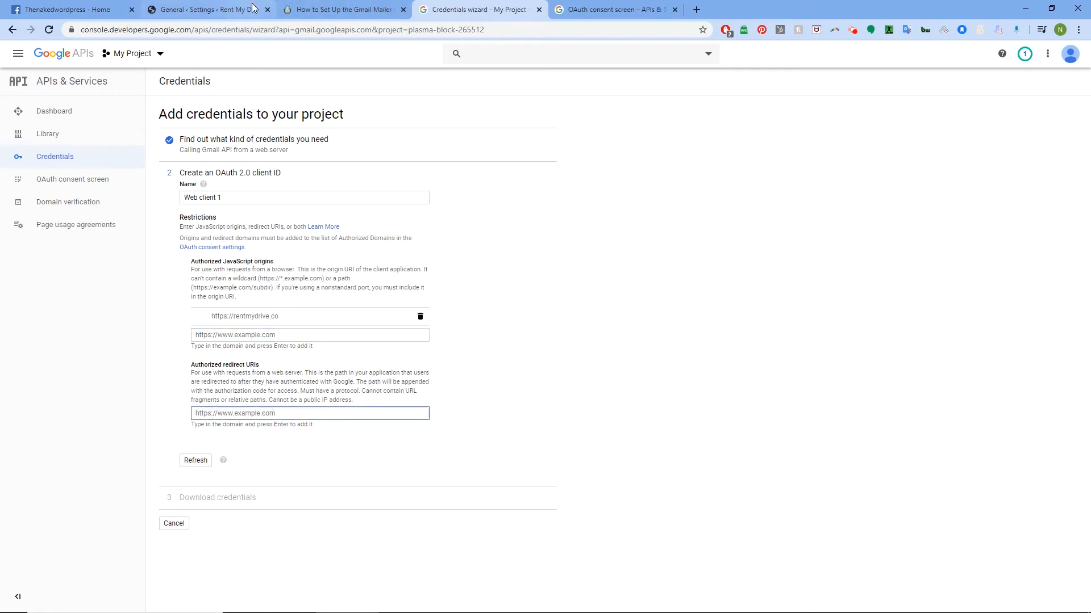
{"action": "left_click", "coordinate": [253, 9]}
{"action": "scroll", "coordinate": [276, 282], "scroll_direction": "down", "scroll_amount": 2}
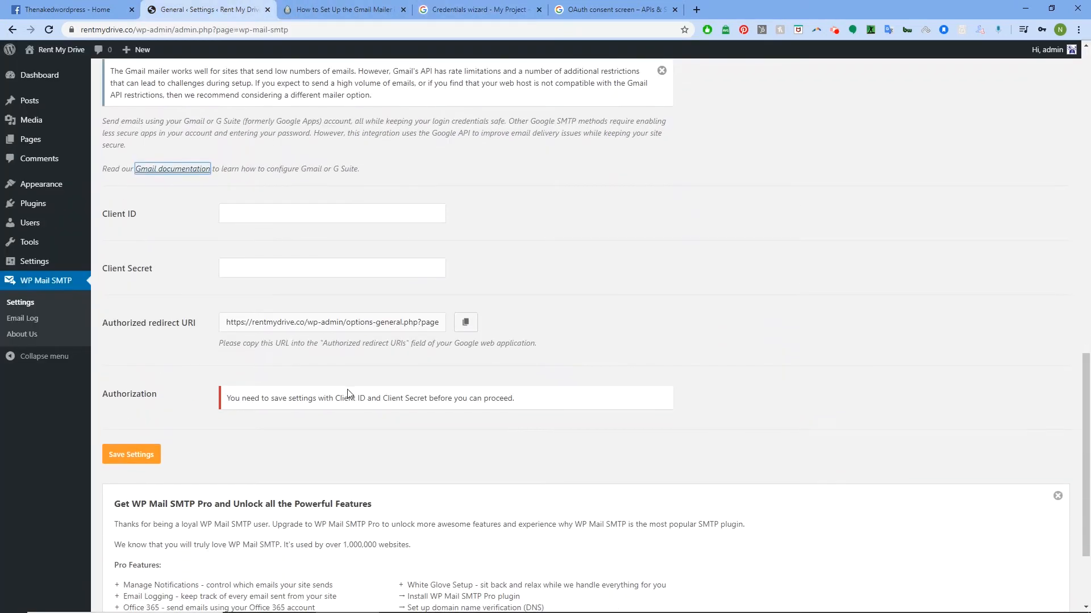
- Copy WP Mail SMTP's authorized redirect URI and close the OAuth consent screen tab
{"action": "left_click", "coordinate": [469, 323]}
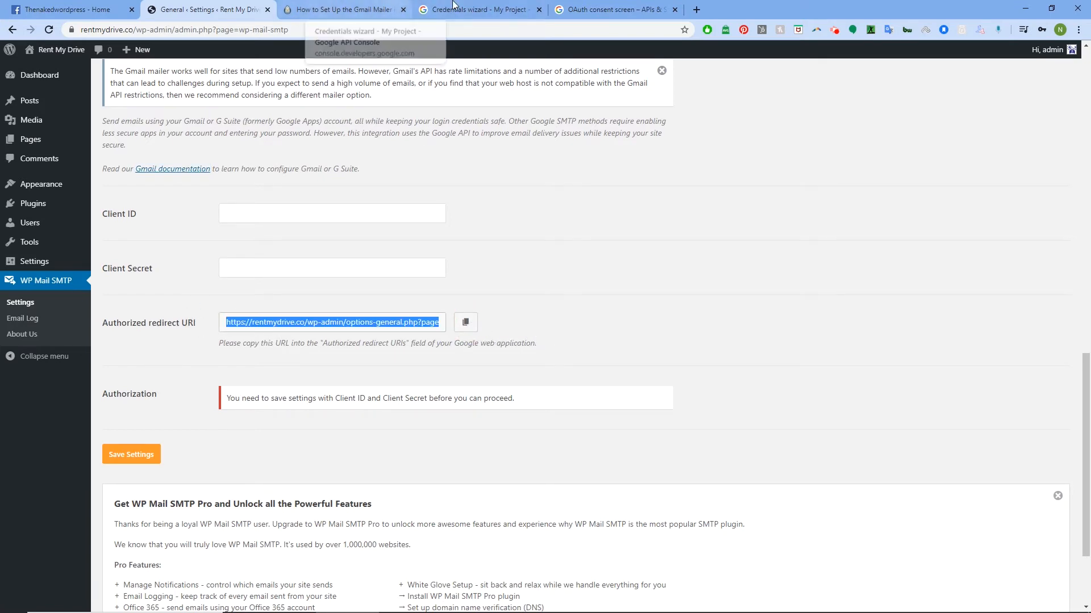
{"action": "left_click", "coordinate": [572, 6]}
{"action": "left_click", "coordinate": [674, 10]}
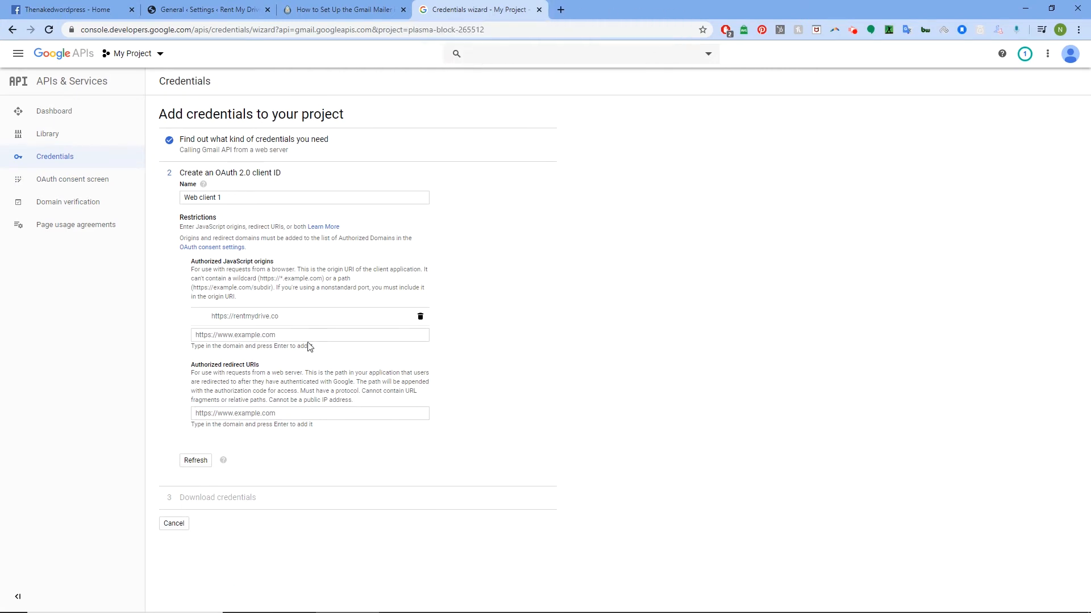
- Add the copied WordPress redirect URI under Authorized redirect URIs and create the OAuth client ID
{"action": "left_click", "coordinate": [245, 413]}
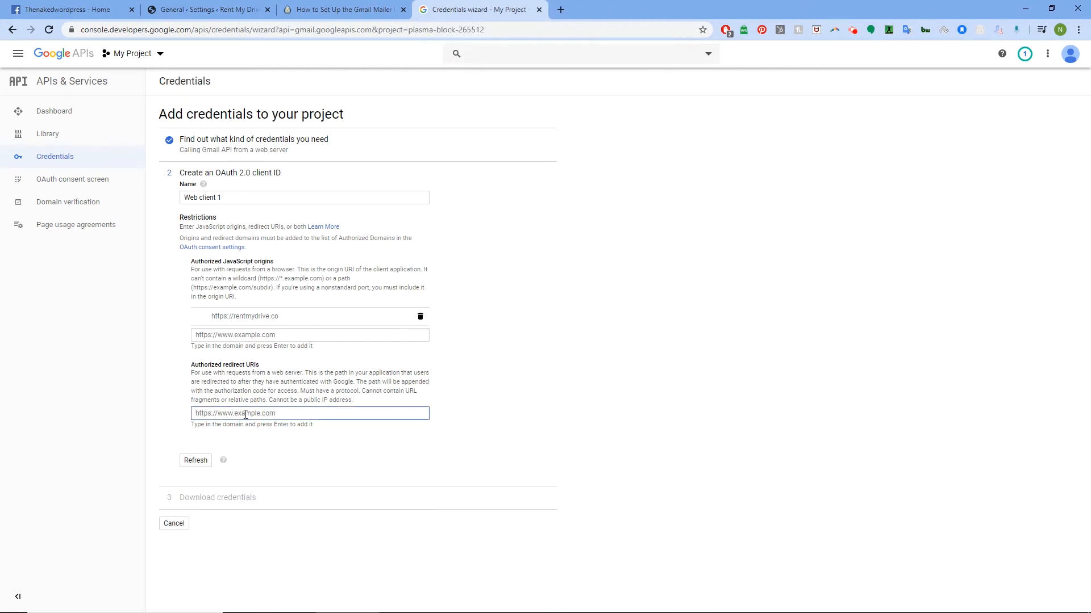
{"action": "key", "text": "ctrl+v"}
{"action": "key", "text": "Return"}
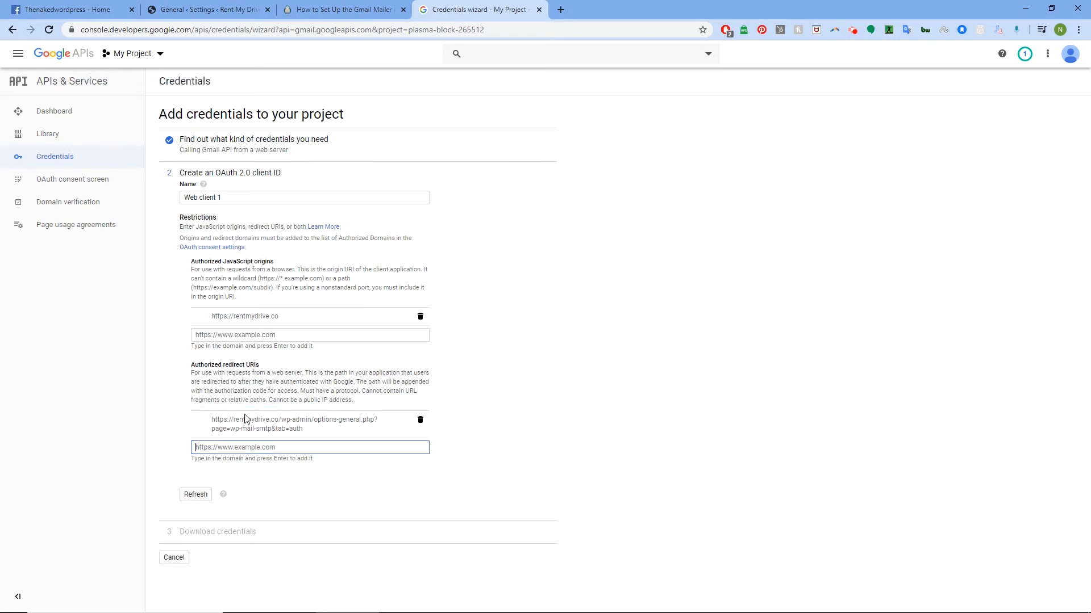
{"action": "left_click", "coordinate": [197, 496]}
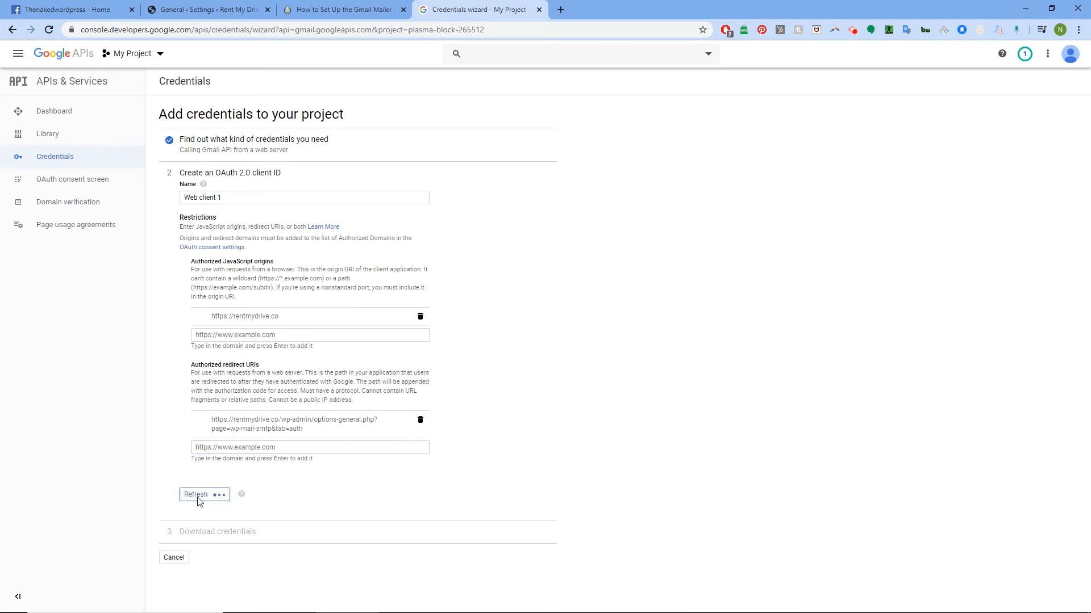
{"action": "left_click", "coordinate": [218, 496]}
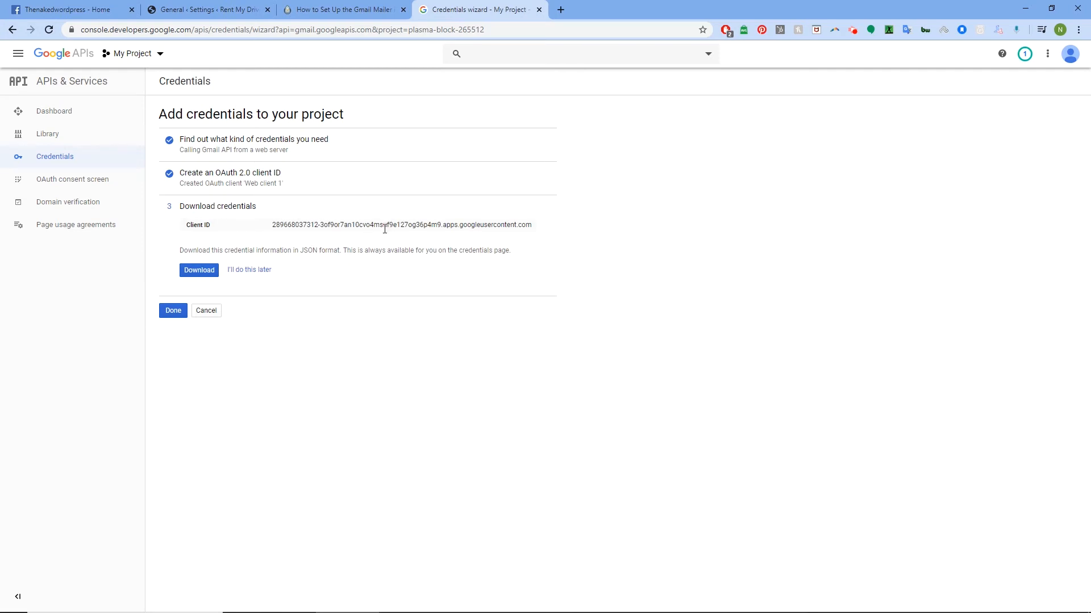
- Finish the wizard and open Web client 1 from the OAuth 2.0 Client IDs list
{"action": "left_click", "coordinate": [173, 312]}
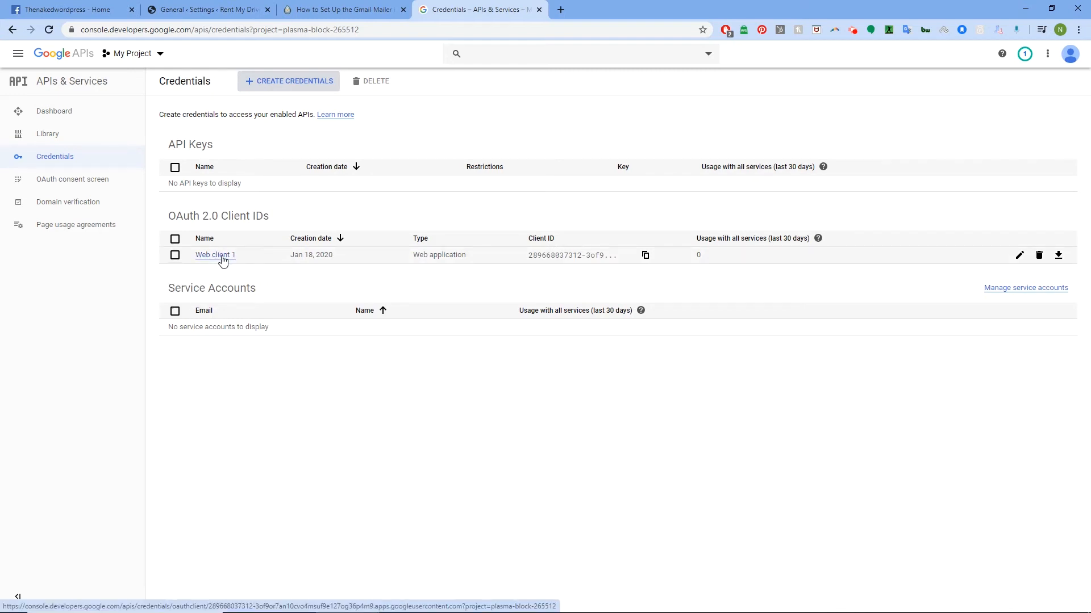
{"action": "left_click", "coordinate": [222, 259]}
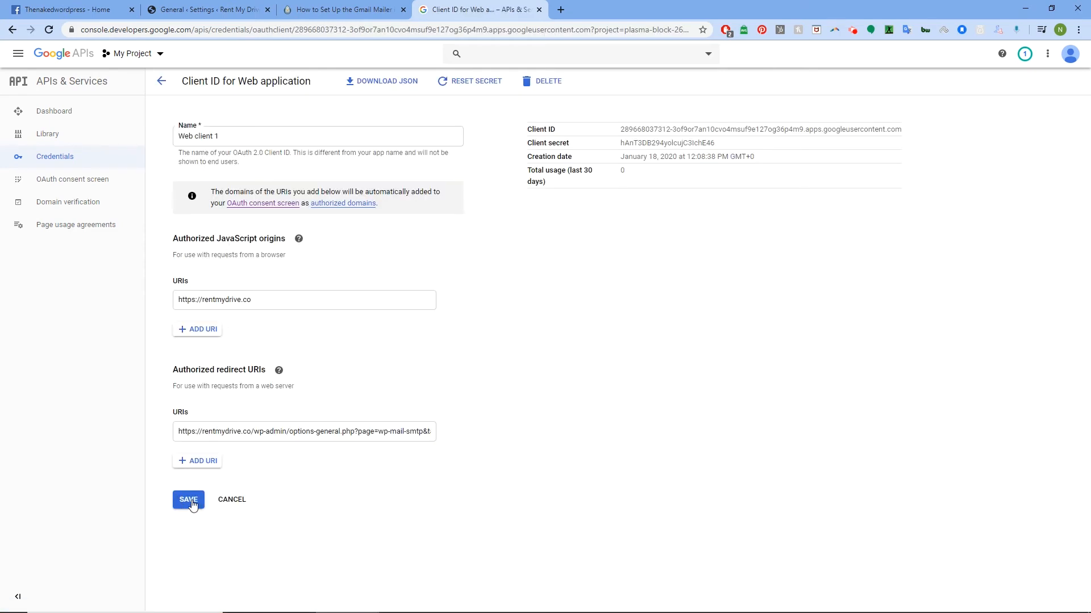
- Rename the client to rmd-gapi, copy its client secret, and go back to WordPress
{"action": "left_click_drag", "start_coordinate": [227, 140], "coordinate": [170, 140]}
{"action": "type", "text": "rmd-gapi"}
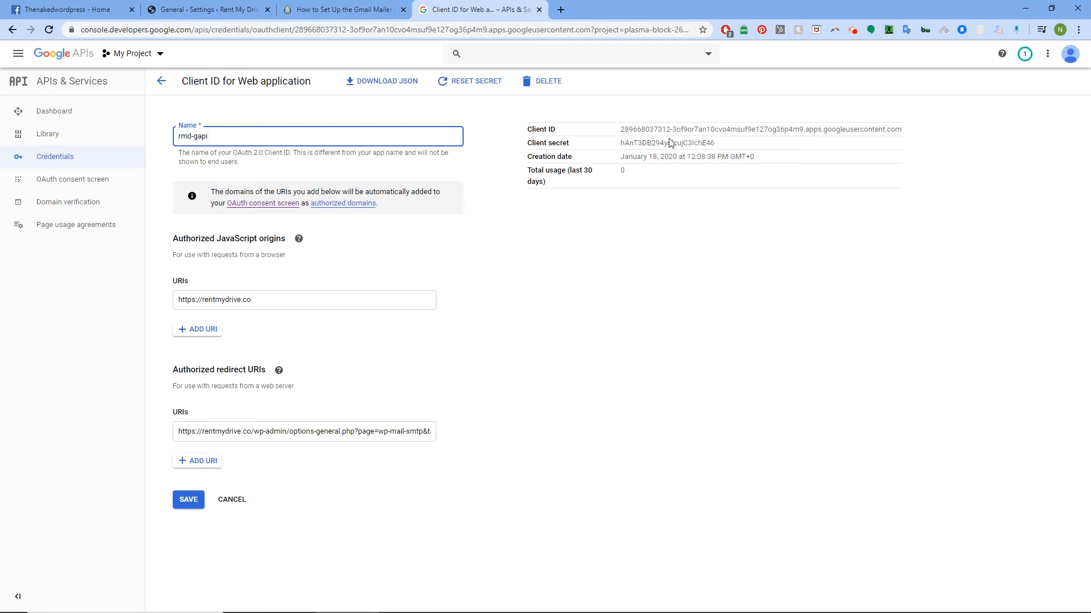
{"action": "left_click_drag", "start_coordinate": [724, 146], "coordinate": [614, 142]}
{"action": "right_click", "coordinate": [646, 143]}
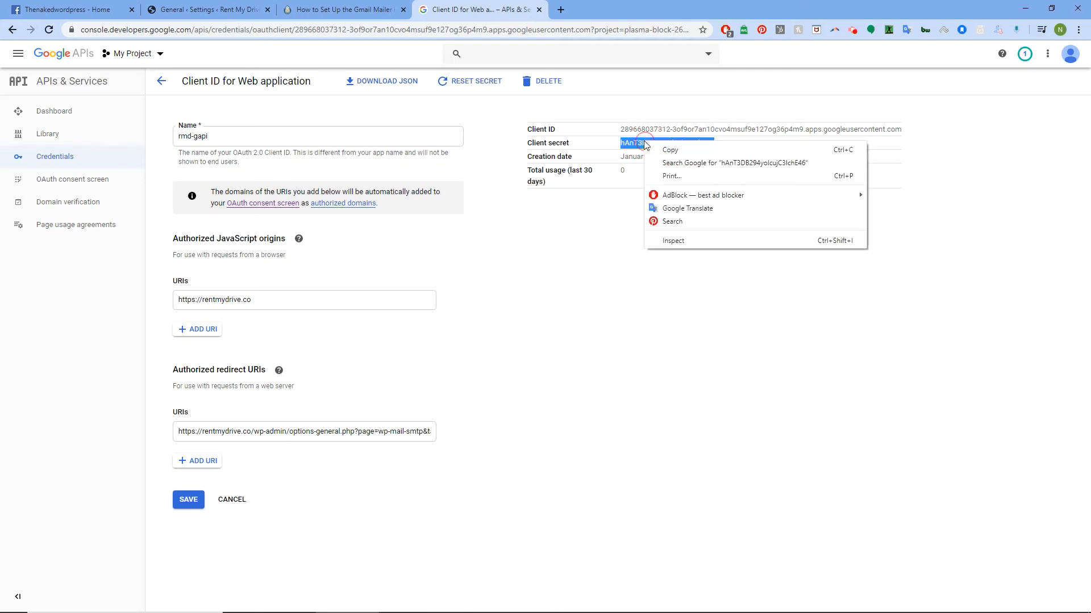
{"action": "left_click", "coordinate": [662, 148]}
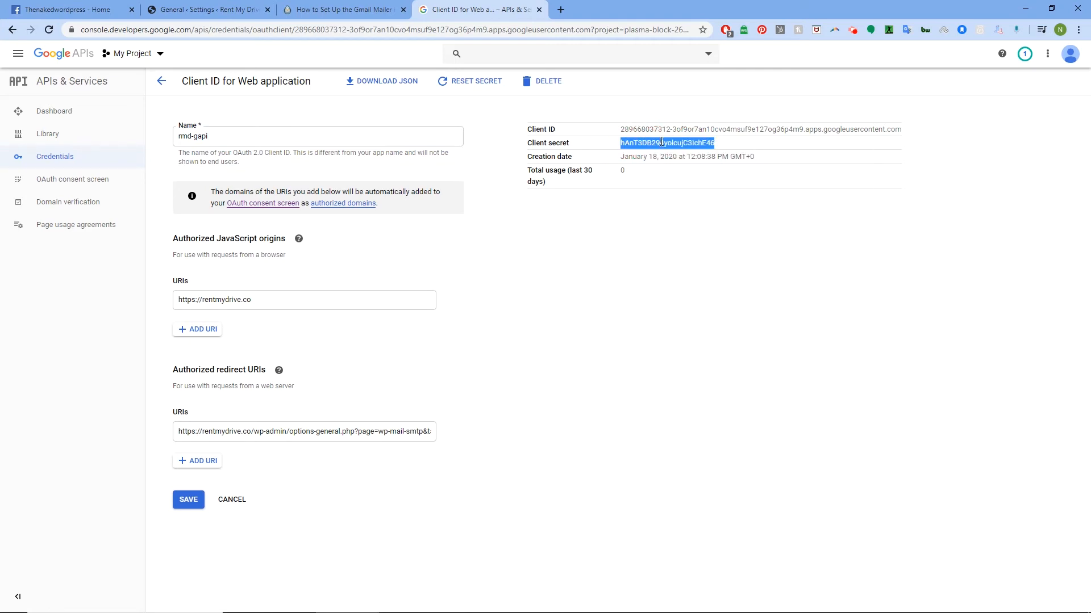
{"action": "left_click", "coordinate": [209, 12]}
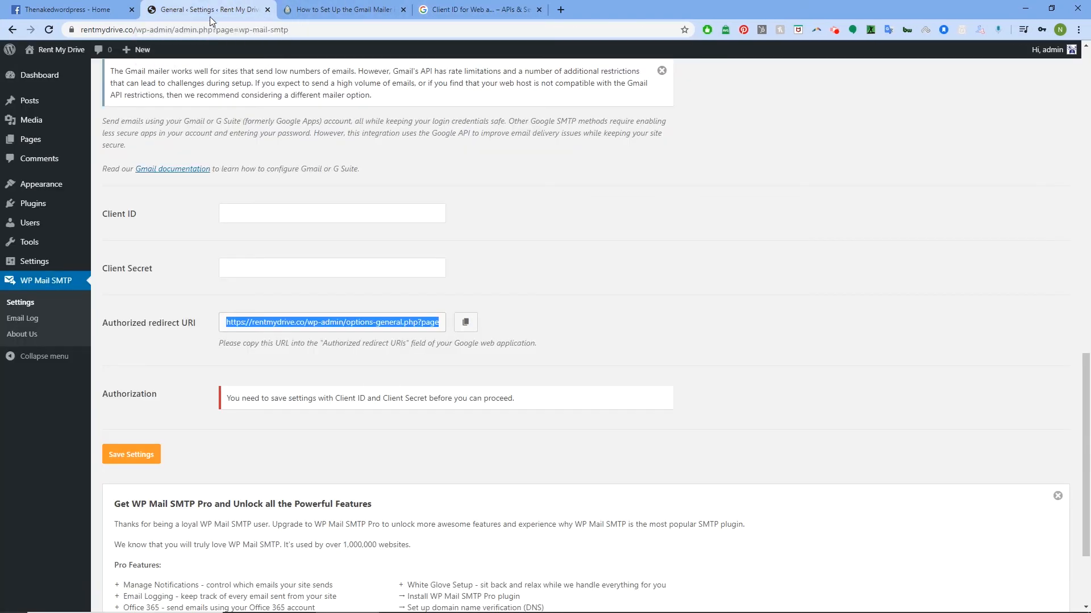
- Paste the Google client secret and Client ID into WP Mail SMTP's fields and save the settings
{"action": "left_click", "coordinate": [261, 266]}
{"action": "key", "text": "ctrl+v"}
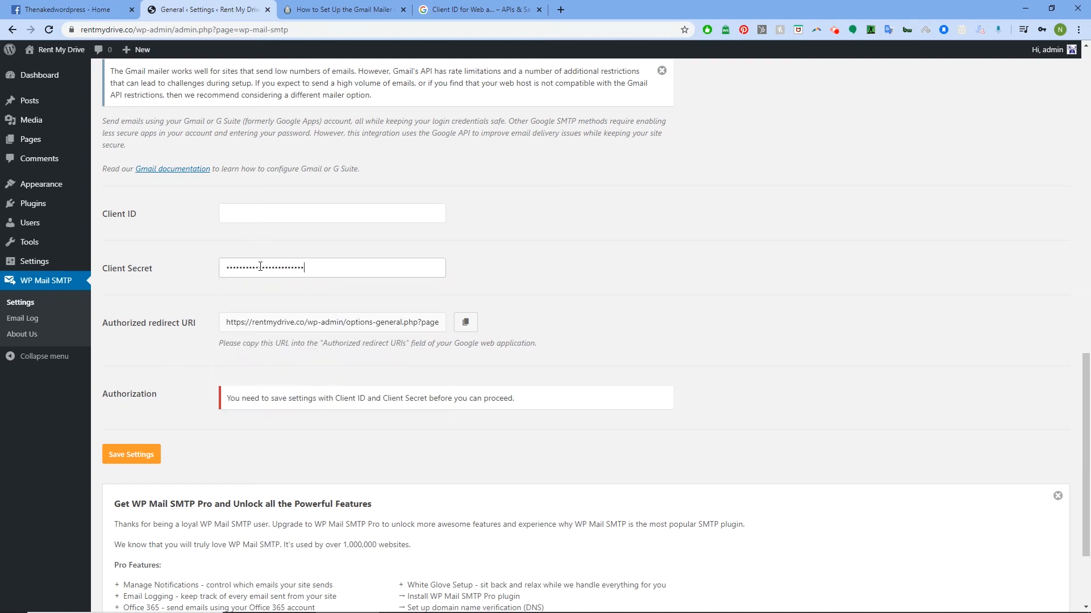
{"action": "left_click", "coordinate": [300, 214]}
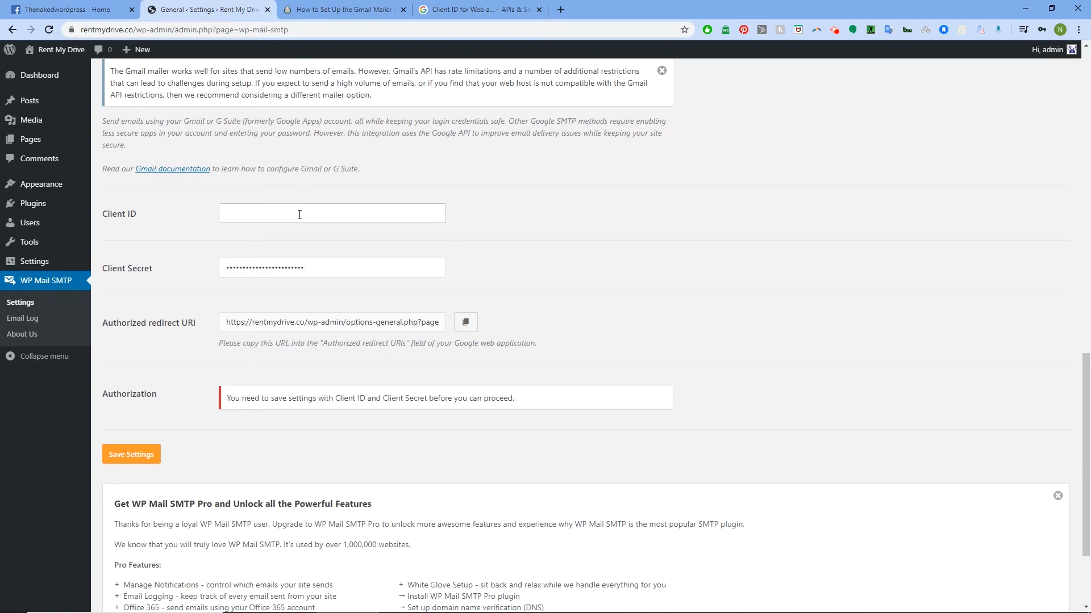
{"action": "left_click", "coordinate": [429, 10]}
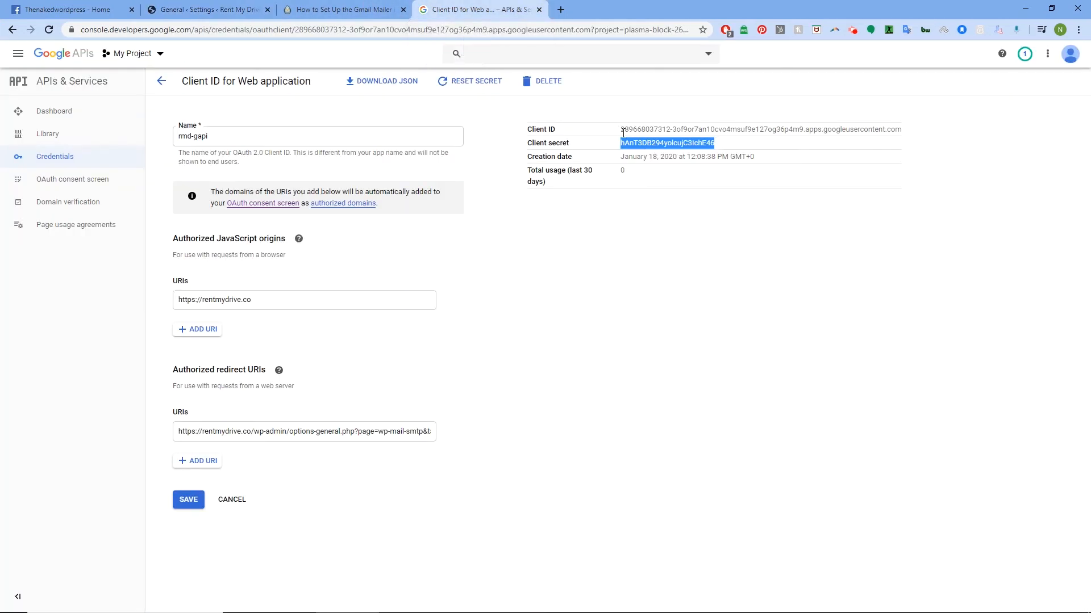
{"action": "left_click_drag", "start_coordinate": [623, 133], "coordinate": [899, 134]}
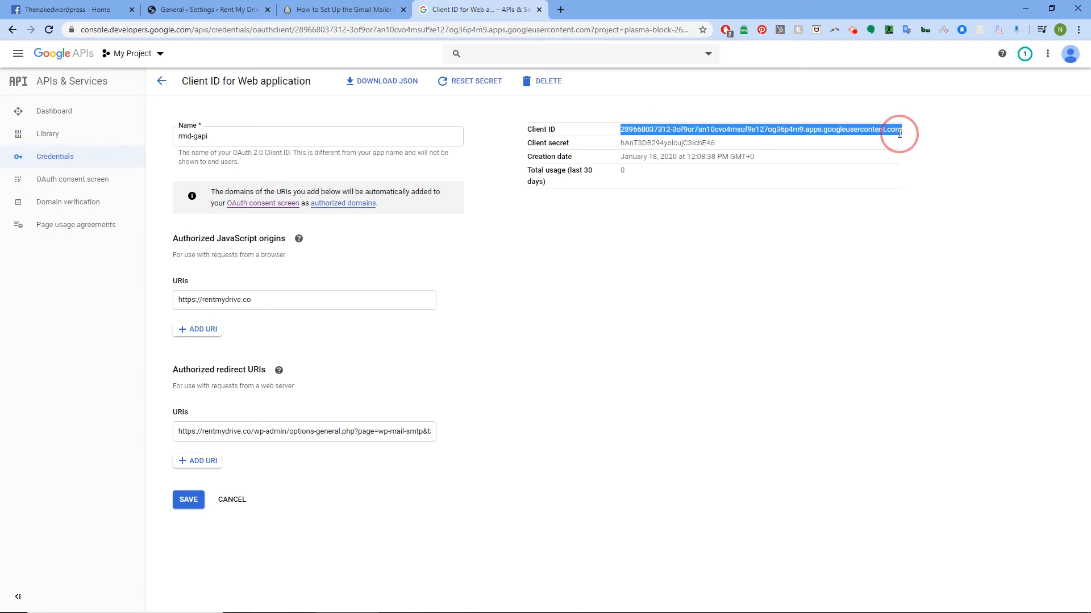
{"action": "right_click", "coordinate": [708, 129]}
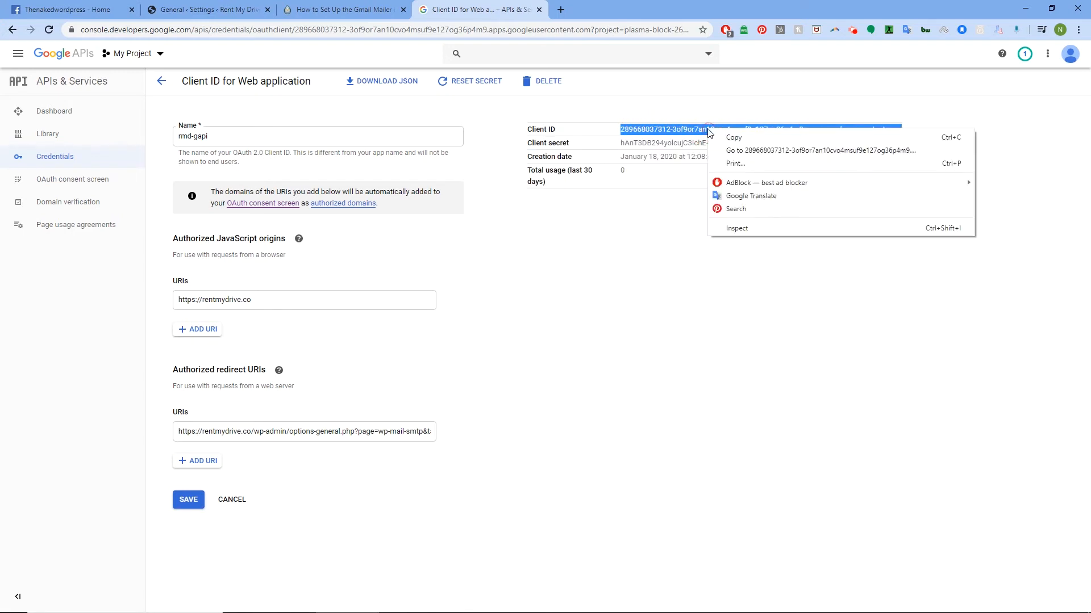
{"action": "left_click", "coordinate": [727, 138]}
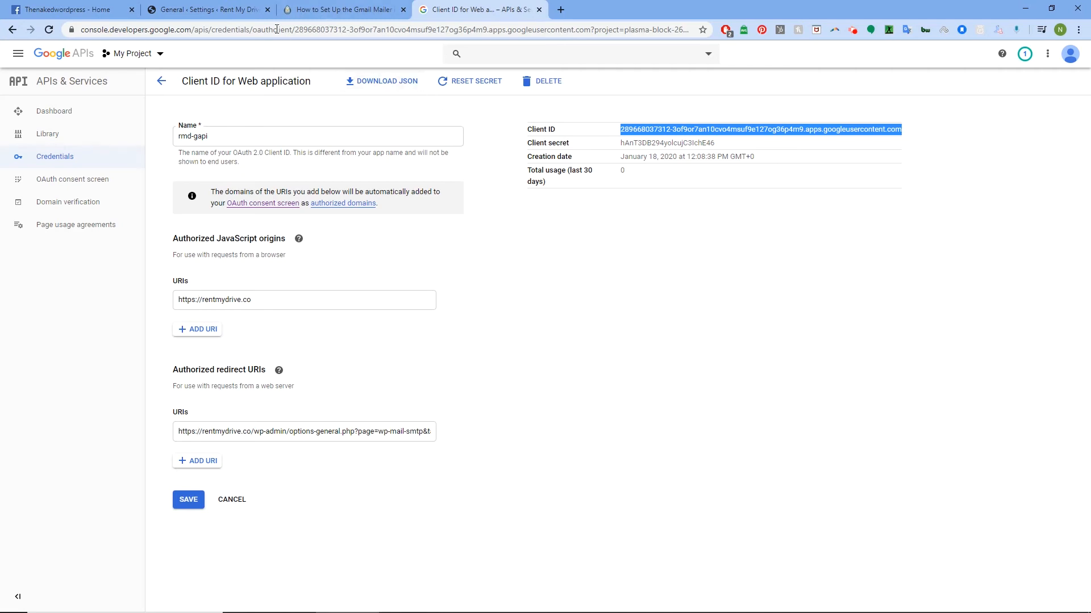
{"action": "left_click", "coordinate": [196, 9]}
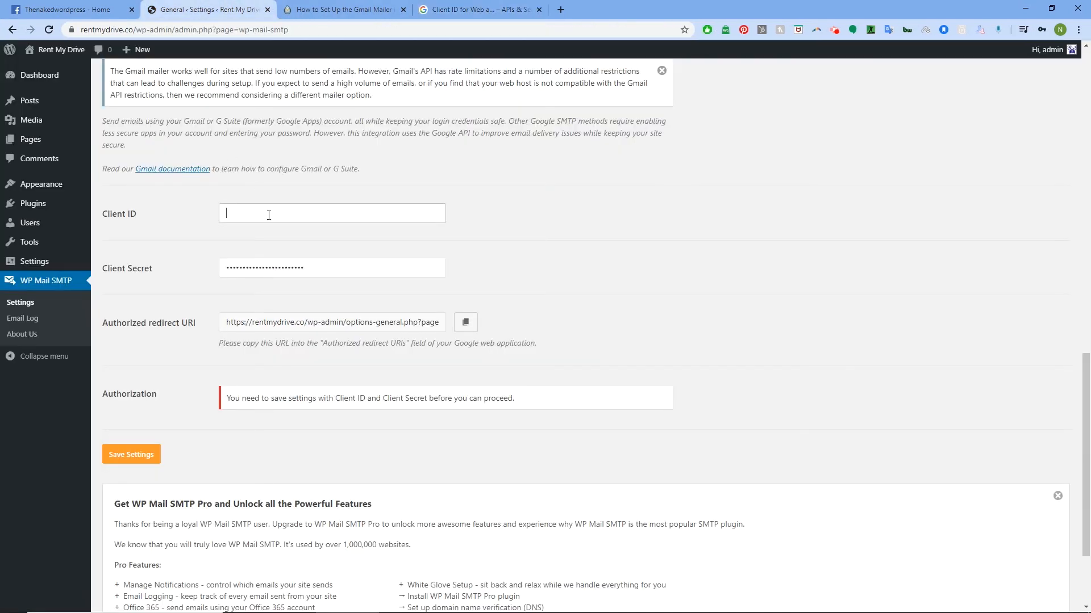
{"action": "key", "text": "ctrl+v"}
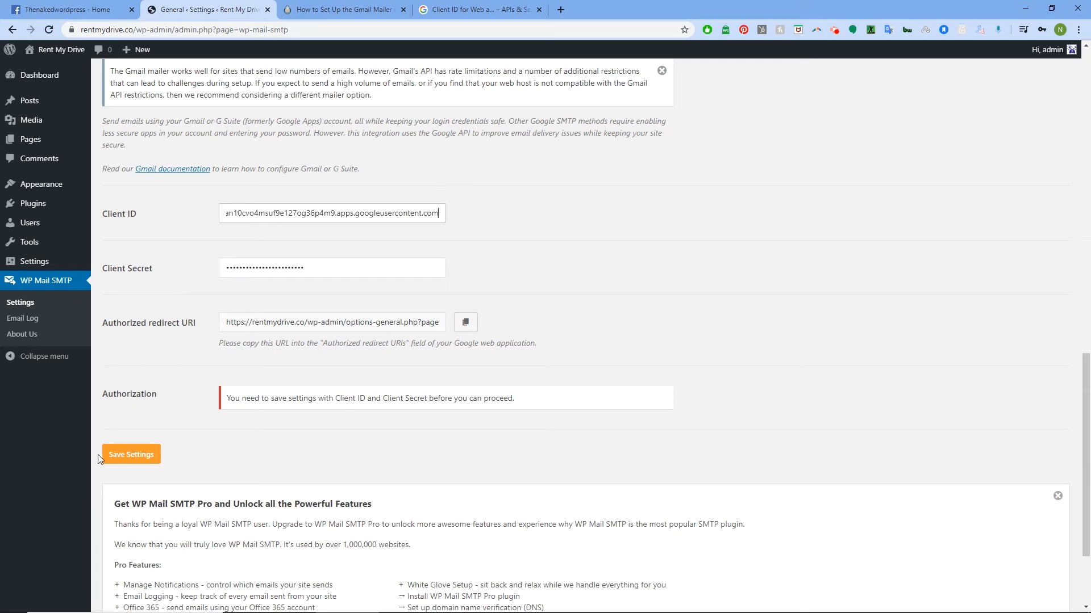
{"action": "left_click", "coordinate": [147, 458]}
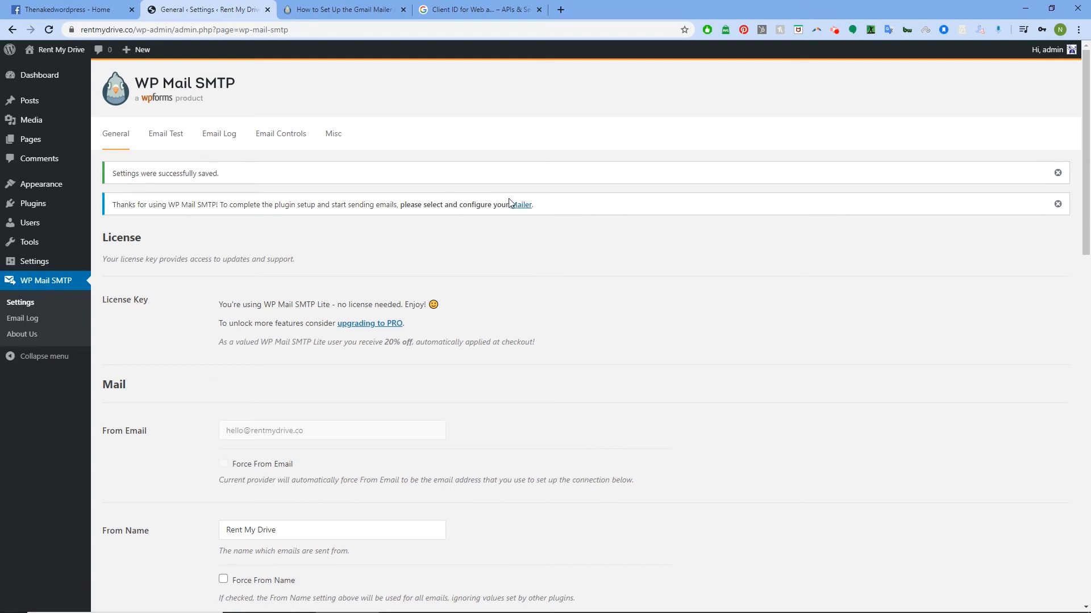
- Check the Email Test page's mailer-not-configured error, then save the rmd-gapi OAuth client in Google
{"action": "left_click", "coordinate": [450, 5]}
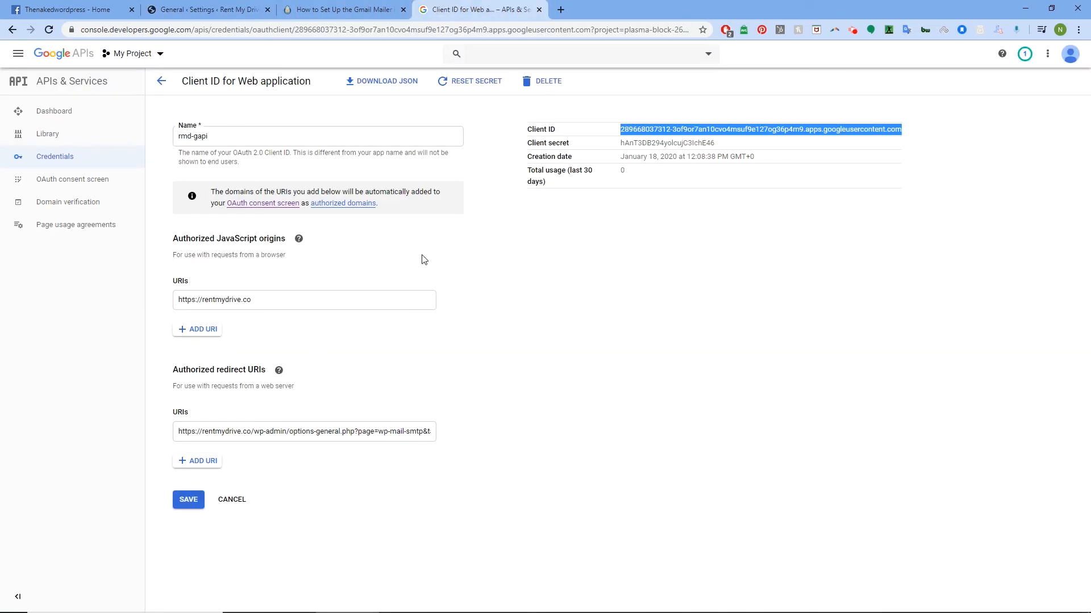
{"action": "left_click", "coordinate": [227, 9]}
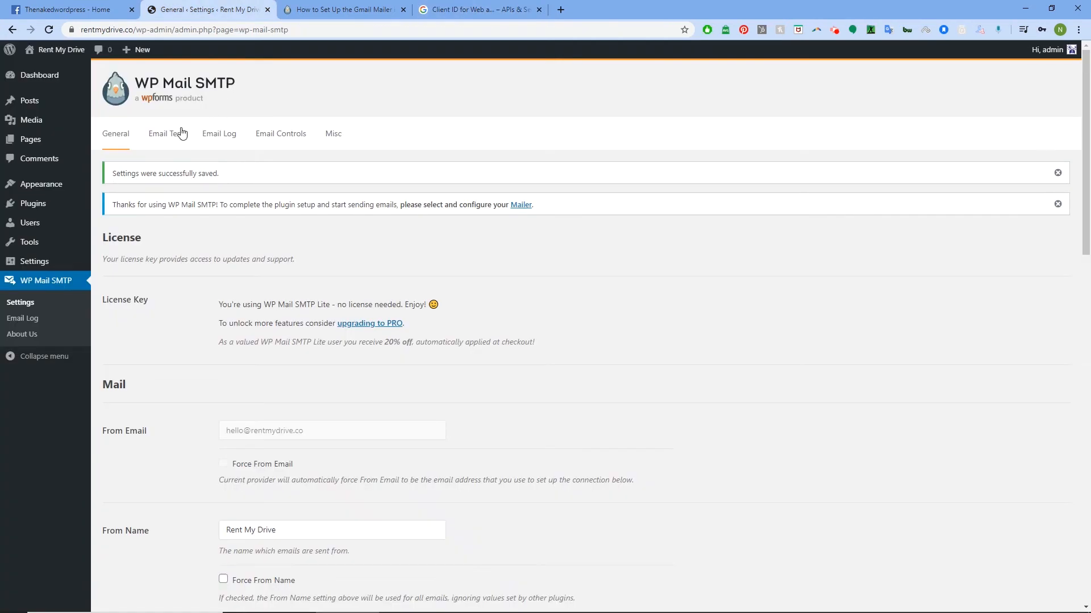
{"action": "left_click", "coordinate": [165, 133]}
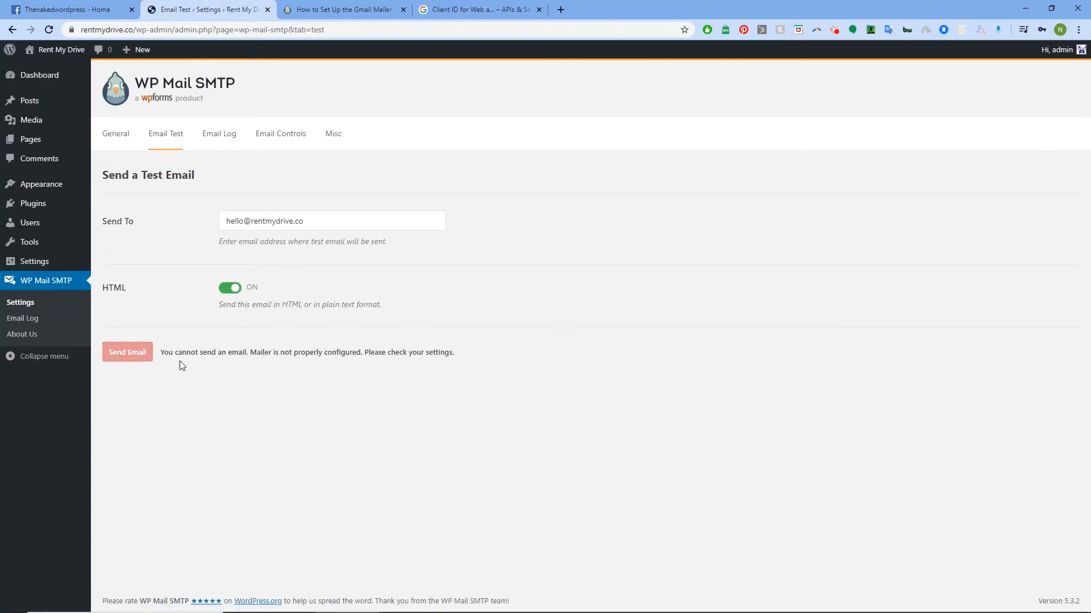
{"action": "left_click_drag", "start_coordinate": [178, 361], "coordinate": [475, 360]}
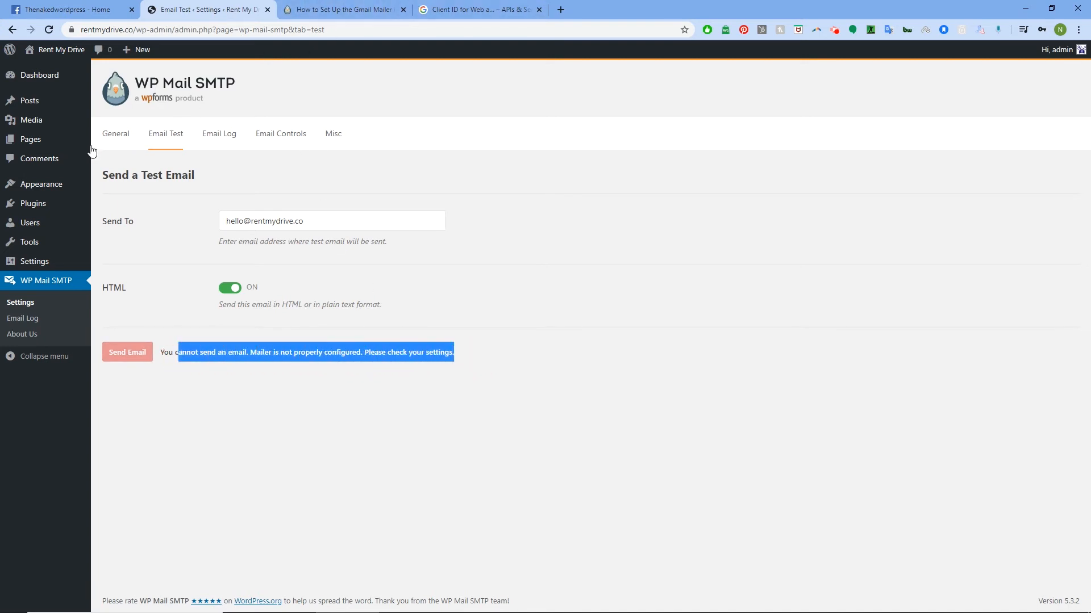
{"action": "left_click", "coordinate": [115, 135]}
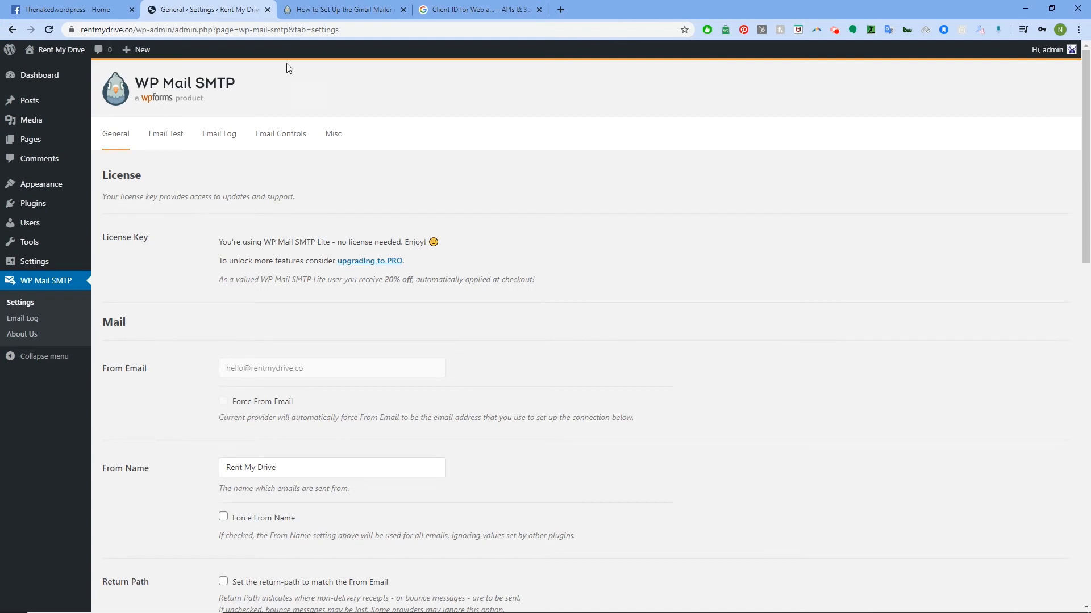
{"action": "left_click", "coordinate": [439, 8]}
{"action": "left_click", "coordinate": [188, 499]}
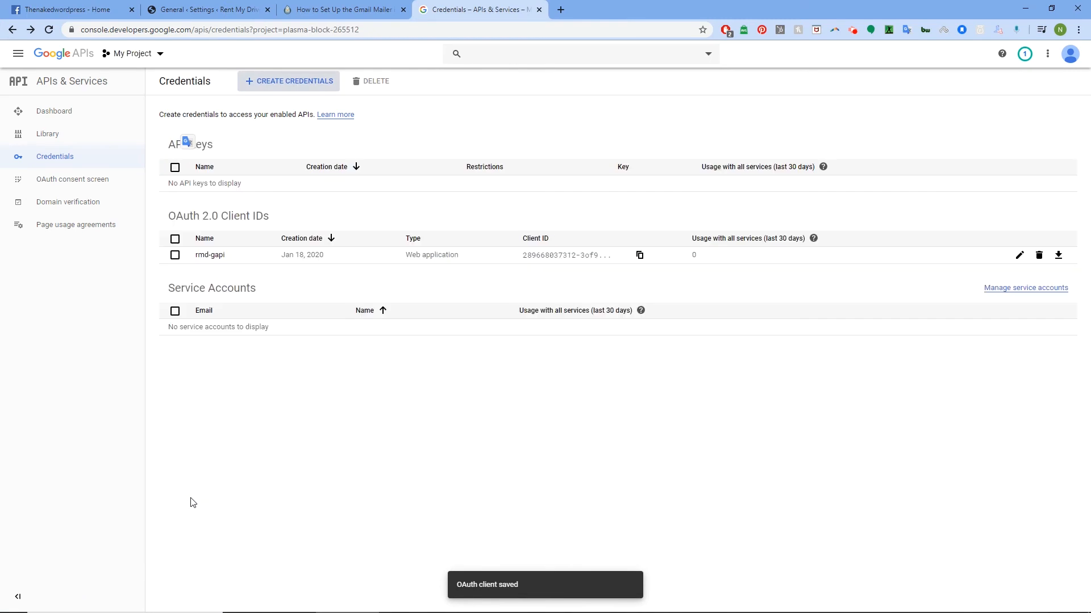
{"action": "left_click", "coordinate": [226, 4]}
{"action": "scroll", "coordinate": [212, 309], "scroll_direction": "down", "scroll_amount": 10}
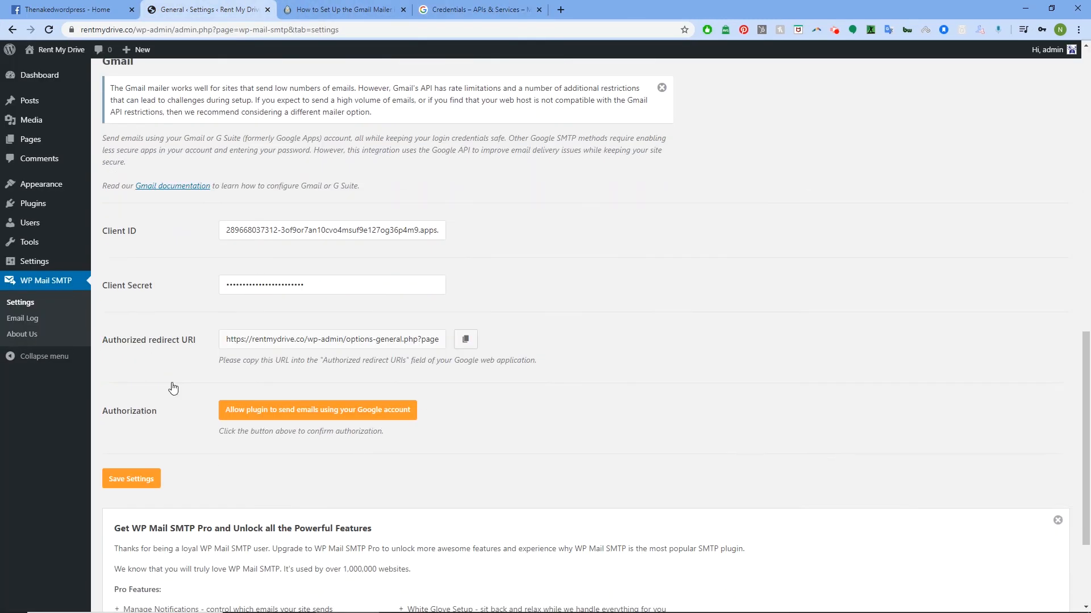
{"action": "scroll", "coordinate": [287, 301], "scroll_direction": "down", "scroll_amount": 3}
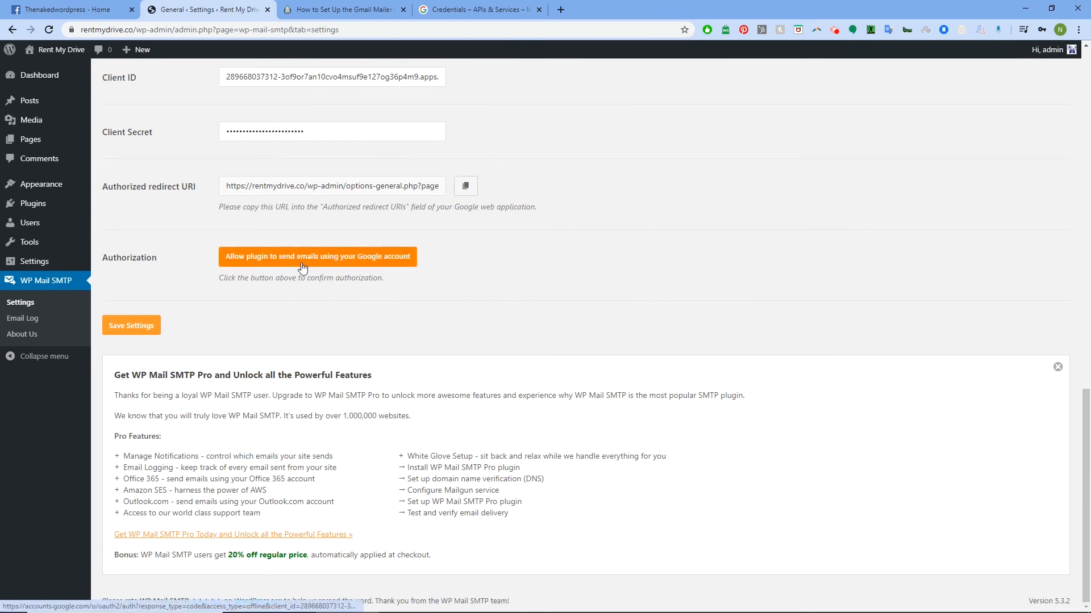
{"action": "left_click", "coordinate": [348, 259]}
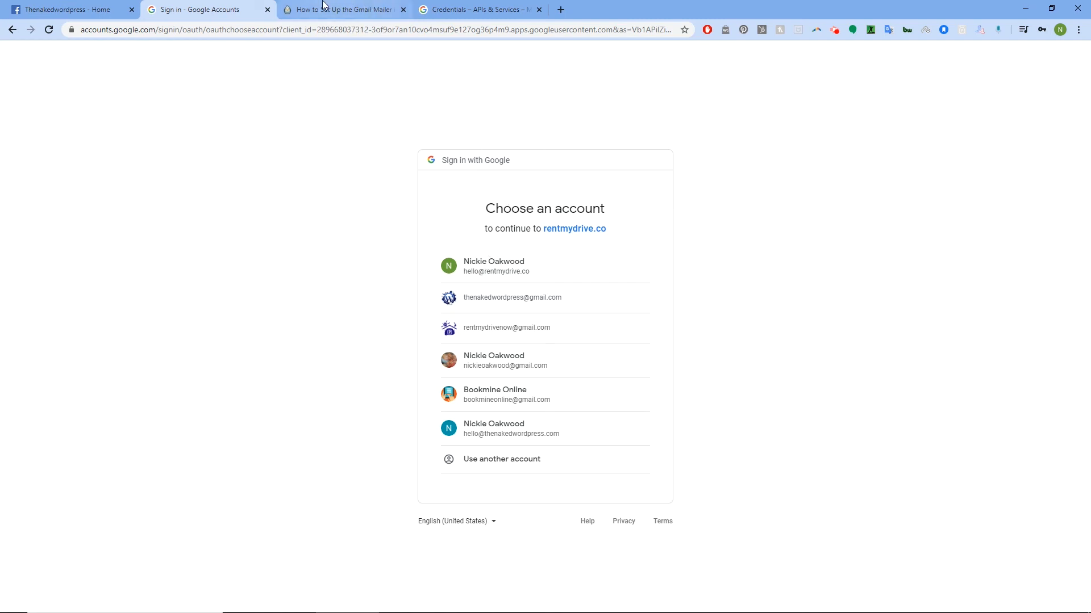
- Choose the site's Google account and allow rentmydrive.co to access Gmail
{"action": "left_click", "coordinate": [472, 9]}
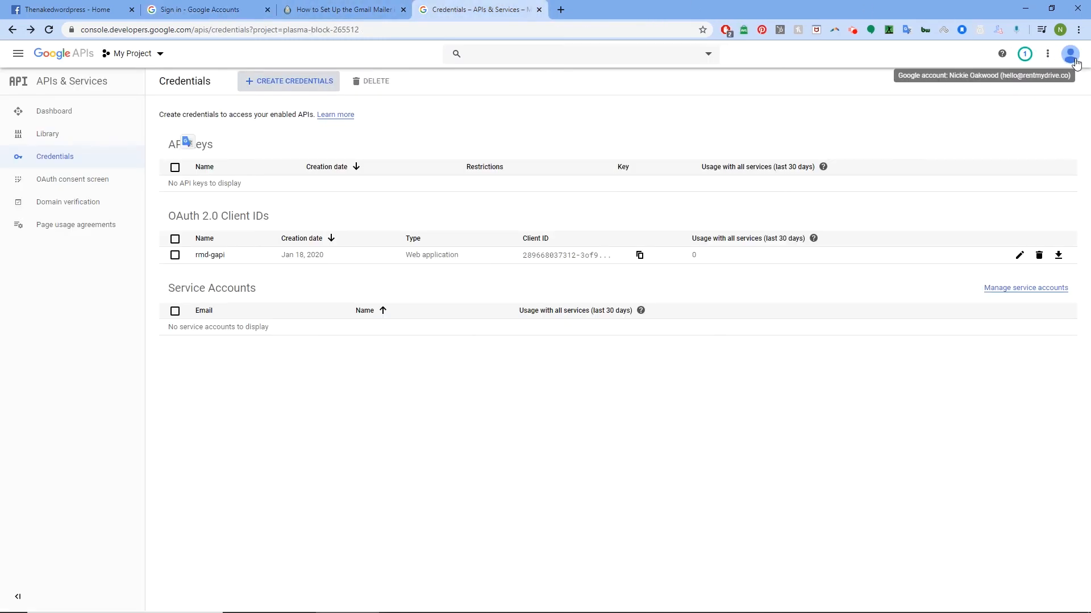
{"action": "left_click", "coordinate": [219, 8]}
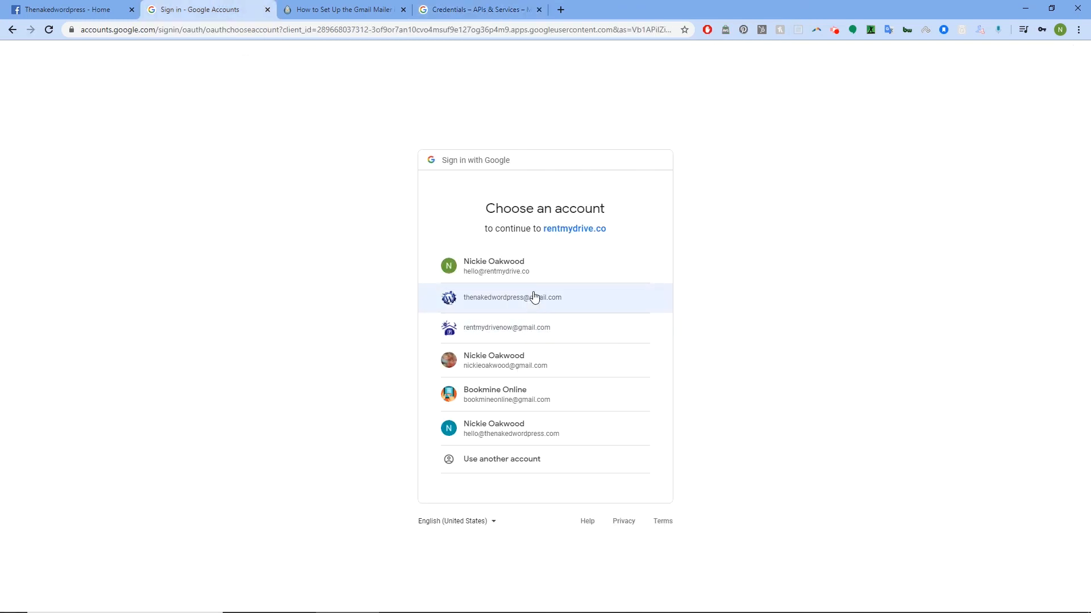
{"action": "left_click", "coordinate": [513, 264]}
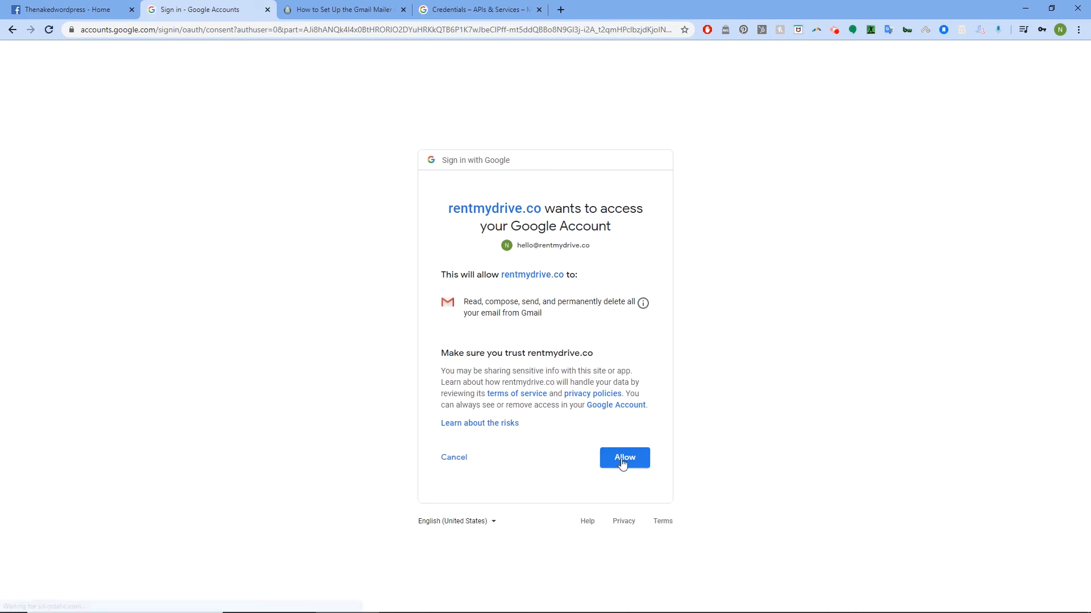
{"action": "left_click", "coordinate": [622, 458]}
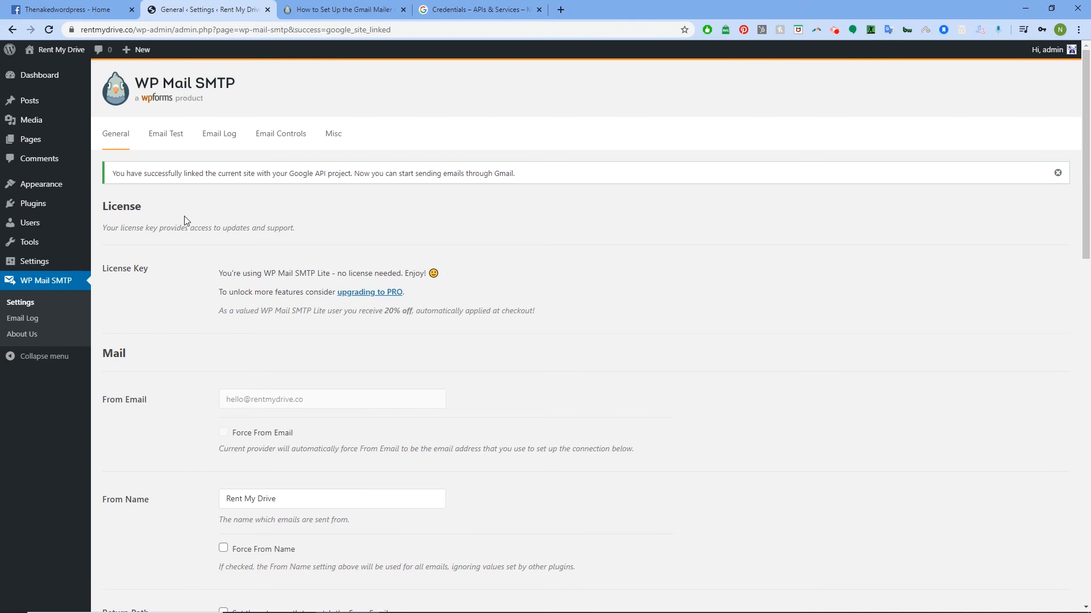
- Send the WP Mail SMTP HTML test email to the site's Gmail address
{"action": "left_click", "coordinate": [171, 139]}
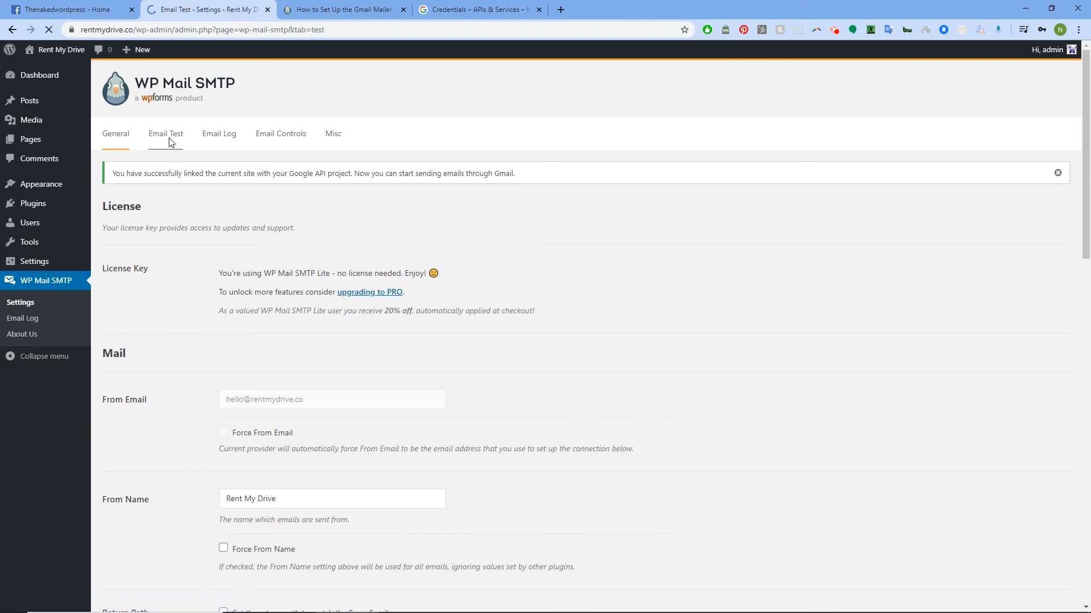
{"action": "left_click_drag", "start_coordinate": [326, 223], "coordinate": [207, 227]}
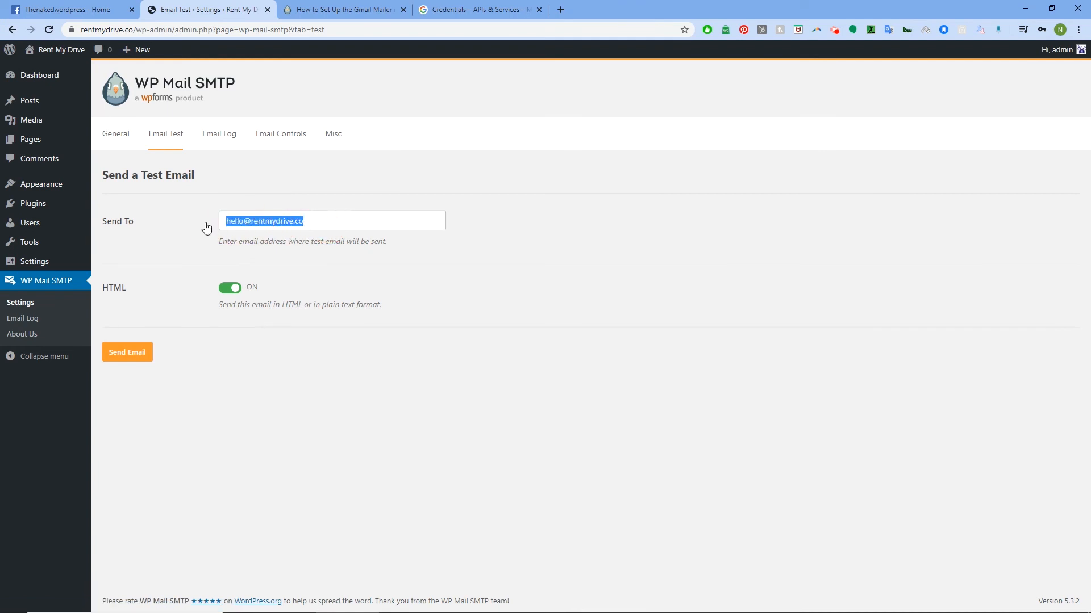
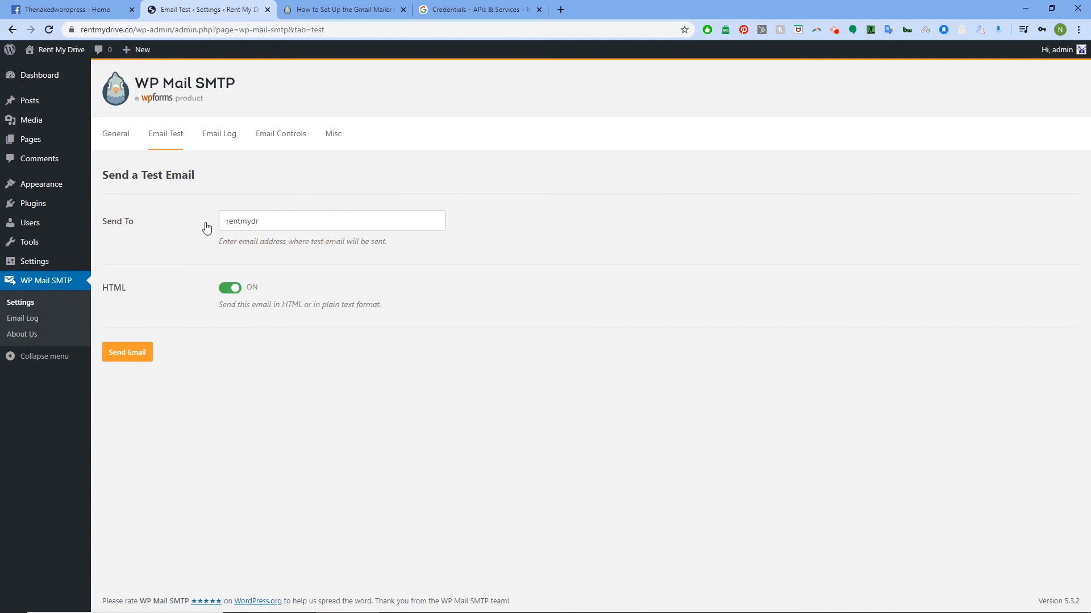
{"action": "left_click", "coordinate": [132, 355]}
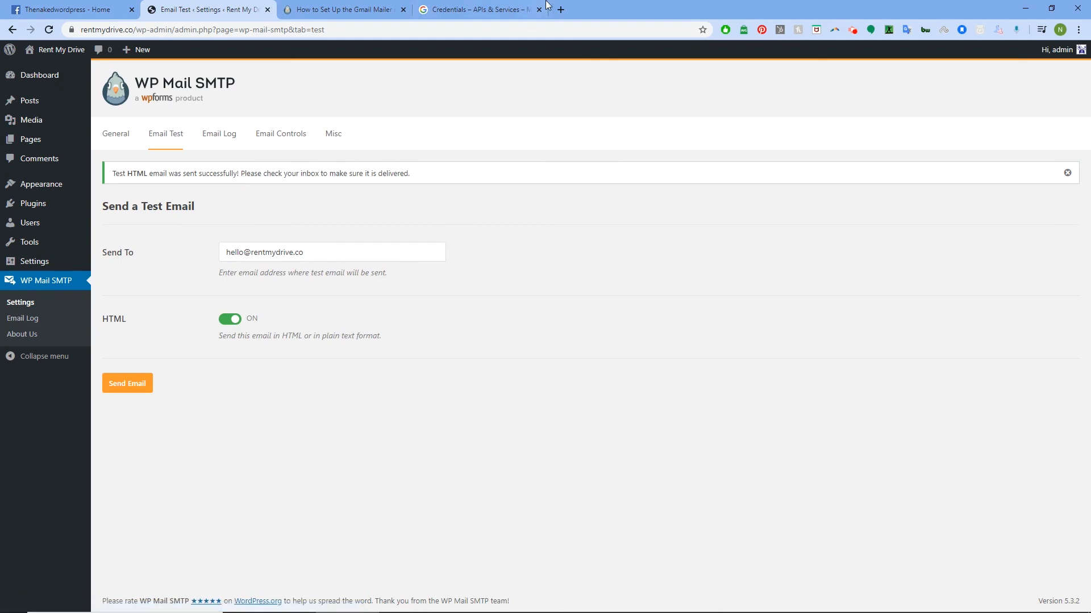
{"action": "left_click", "coordinate": [562, 9]}
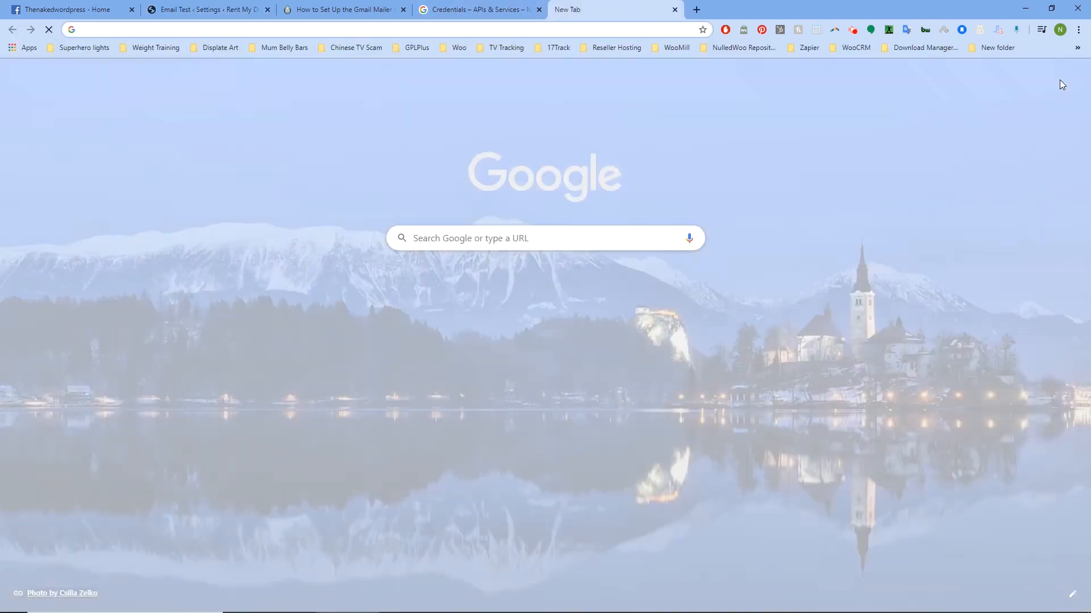
- Switch Google to the account that received the test and open its Gmail inbox
{"action": "left_click", "coordinate": [1073, 77]}
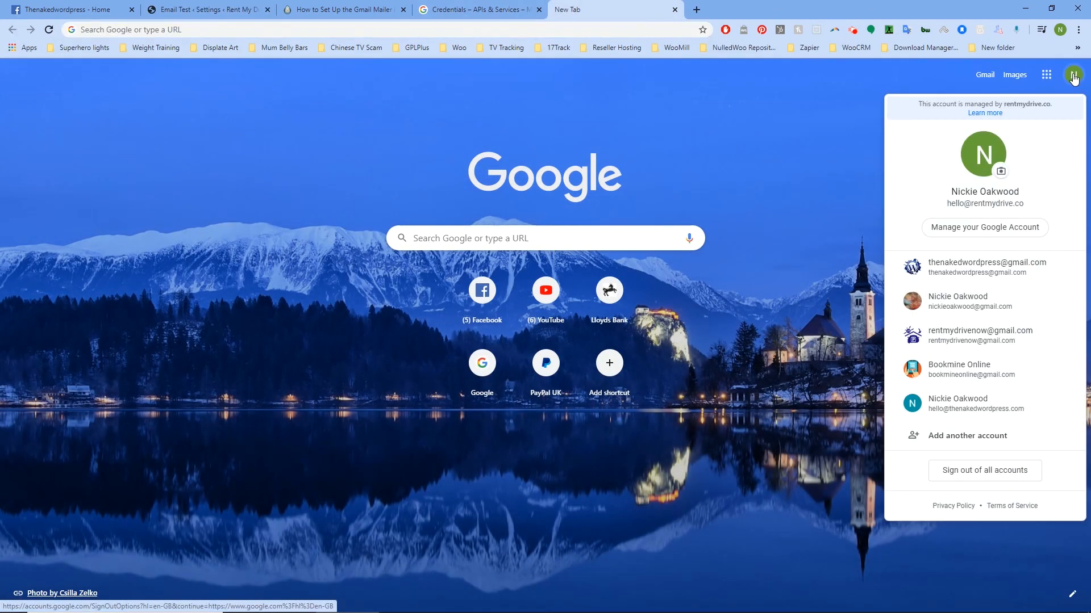
{"action": "left_click", "coordinate": [969, 268]}
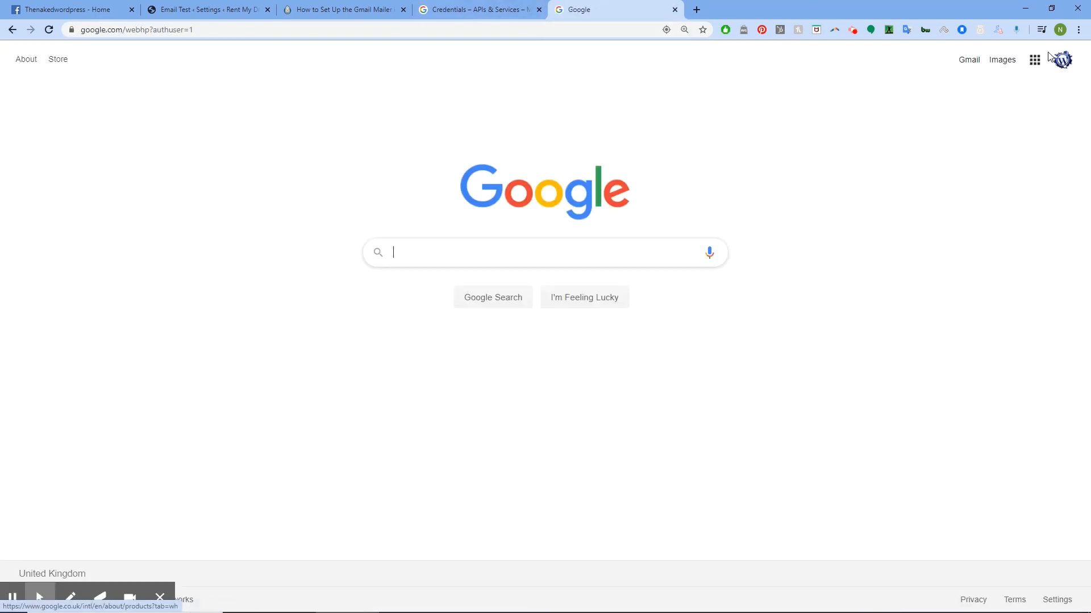
{"action": "left_click", "coordinate": [1061, 60]}
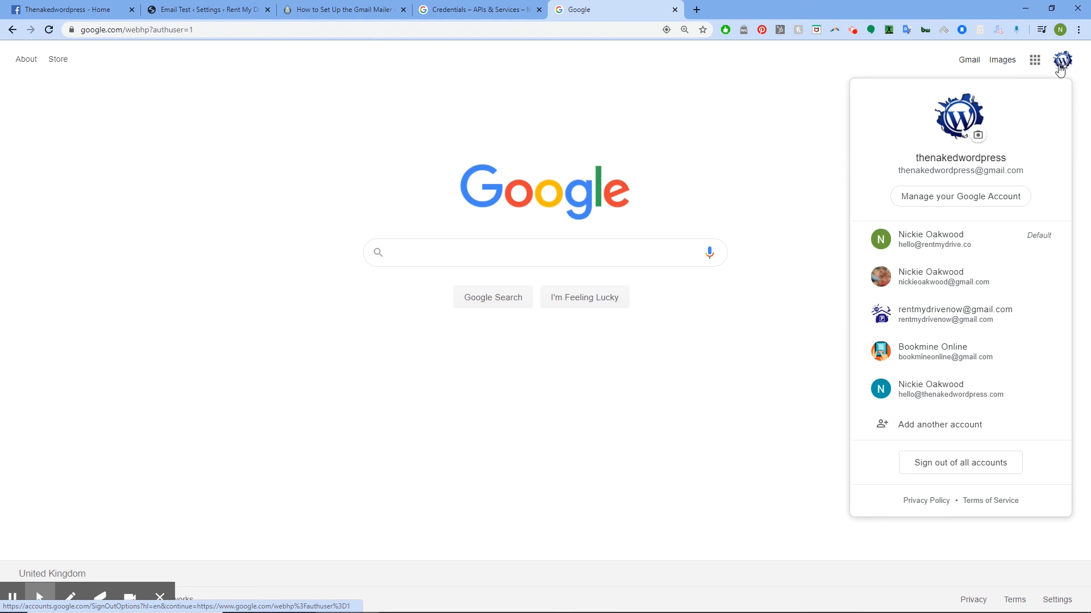
{"action": "left_click", "coordinate": [953, 316]}
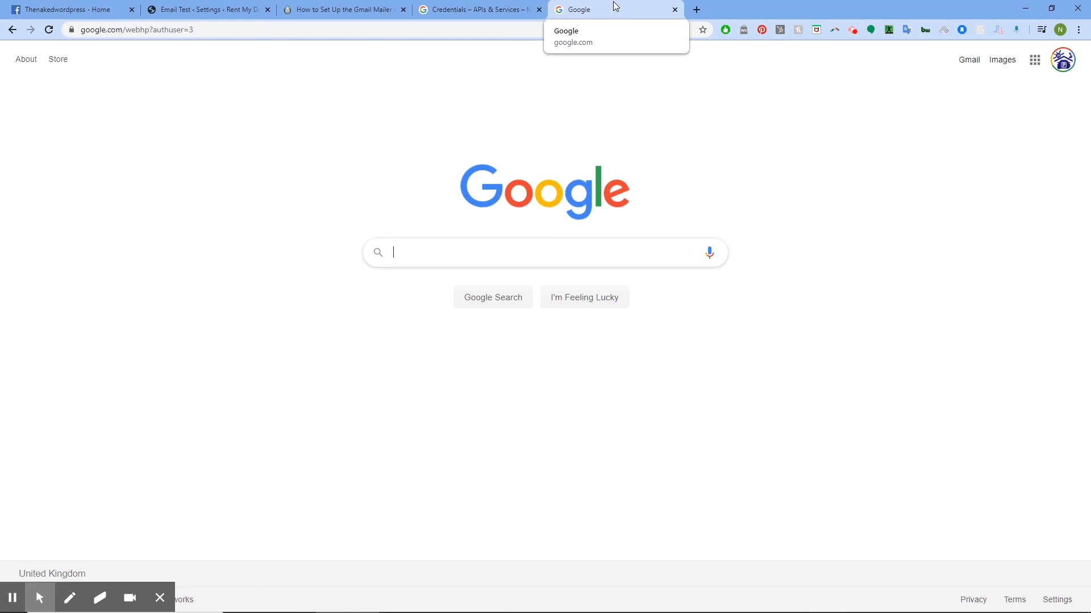
{"action": "left_click", "coordinate": [965, 64]}
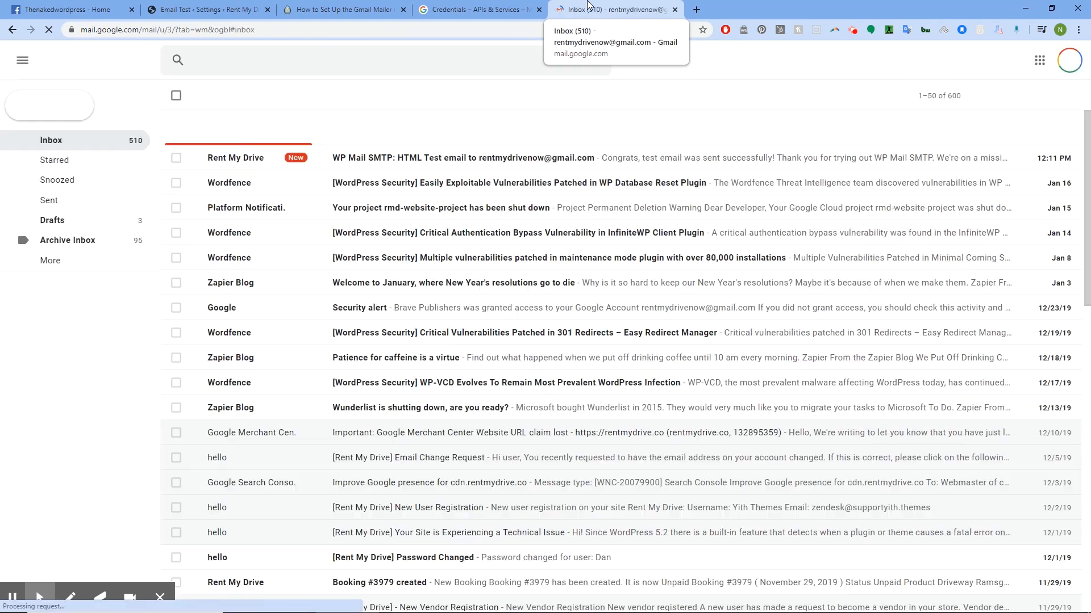
- Read the 'Congrats, test email was sent successfully!' message in Gmail, then return to WordPress's Email Test page
{"action": "left_click", "coordinate": [380, 161]}
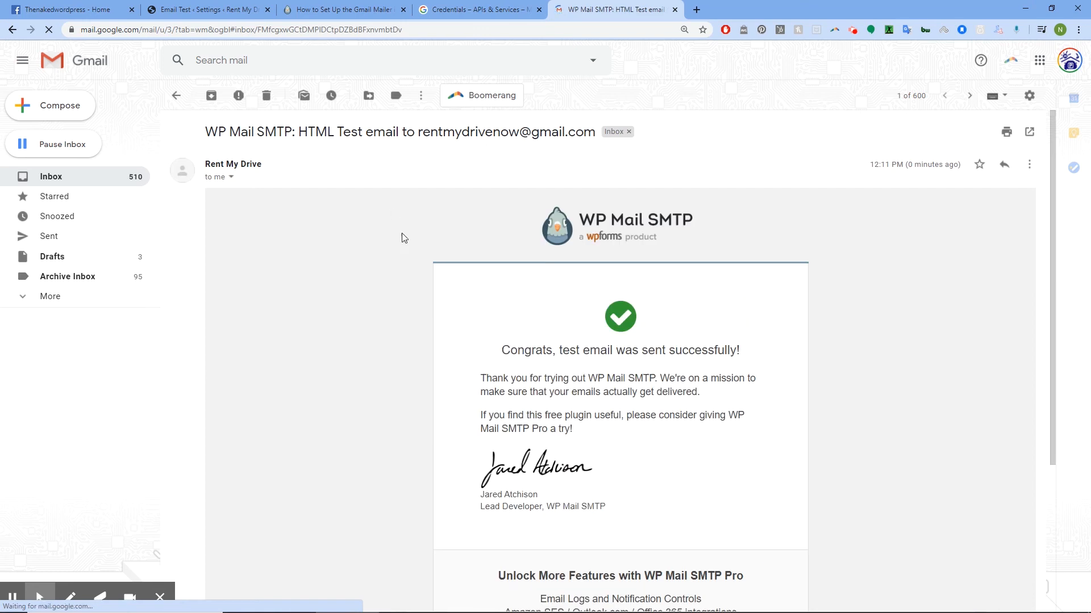
{"action": "scroll", "coordinate": [604, 404], "scroll_direction": "down", "scroll_amount": 4}
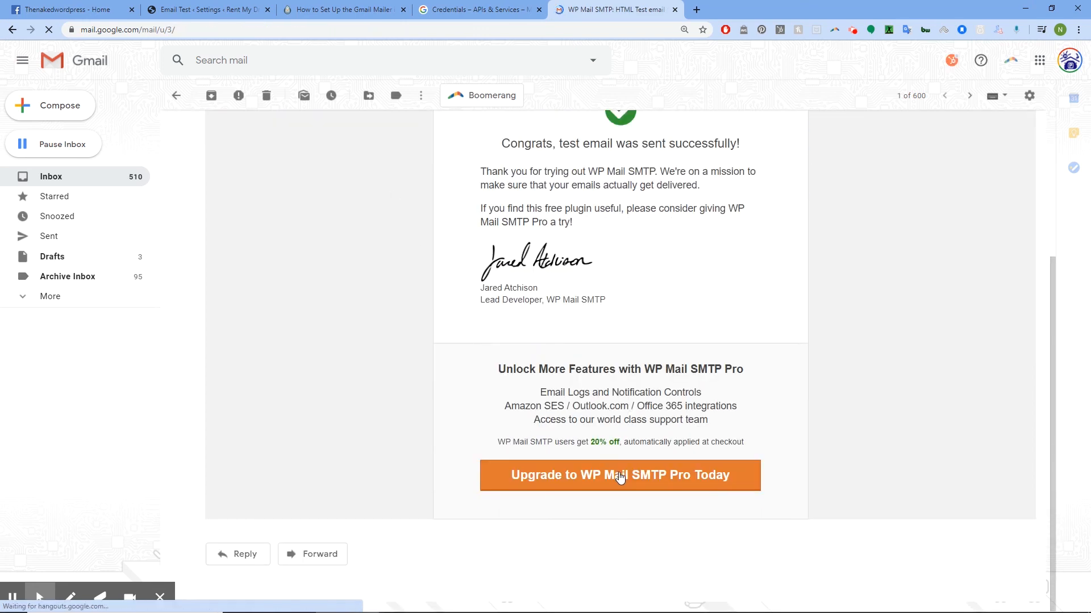
{"action": "scroll", "coordinate": [620, 478], "scroll_direction": "up", "scroll_amount": 4}
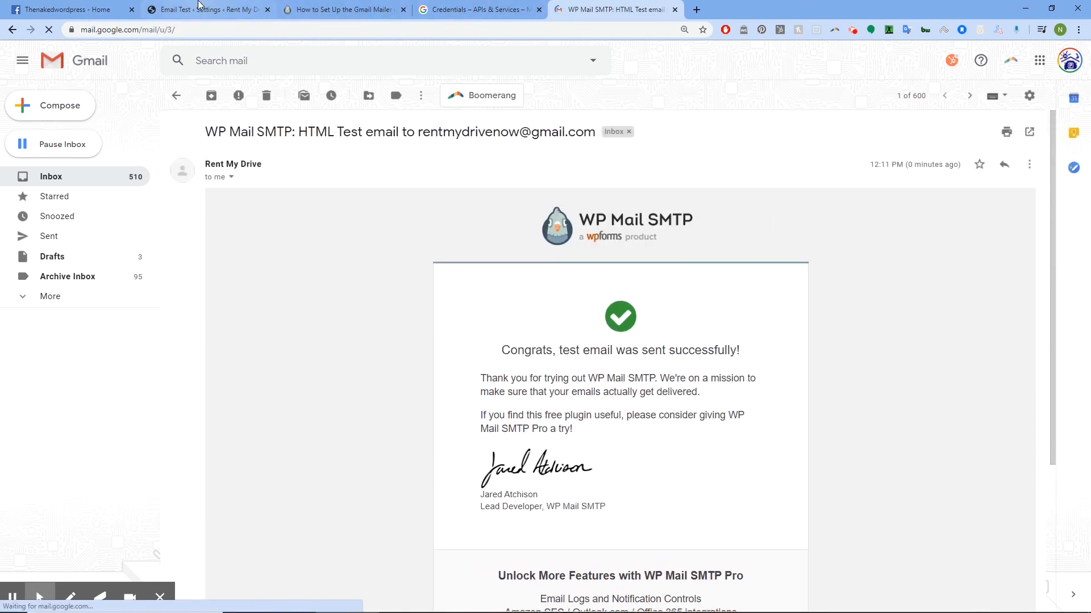
{"action": "left_click", "coordinate": [223, 7]}
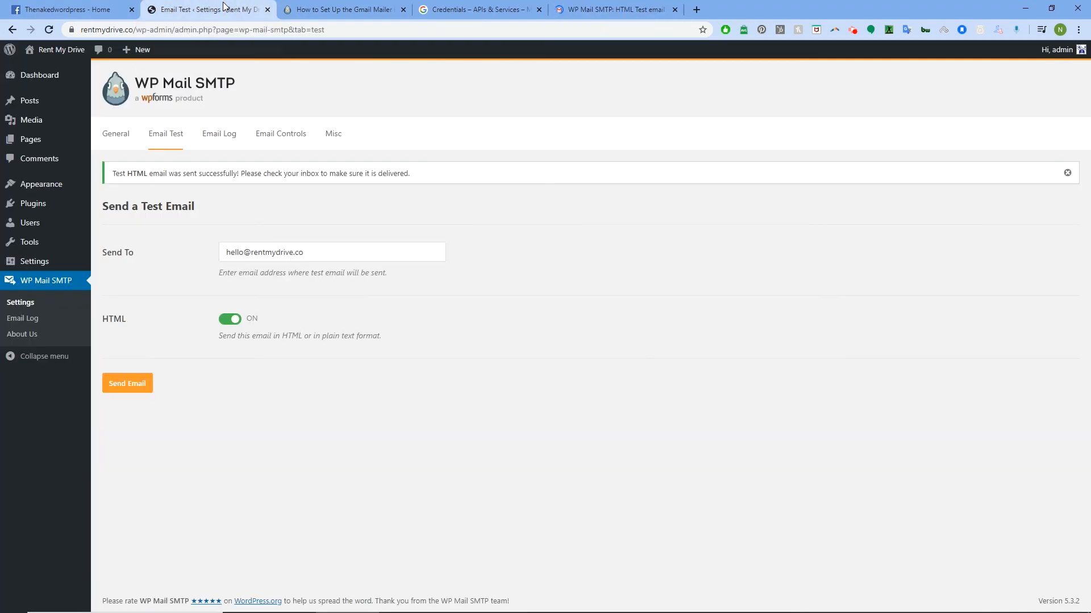